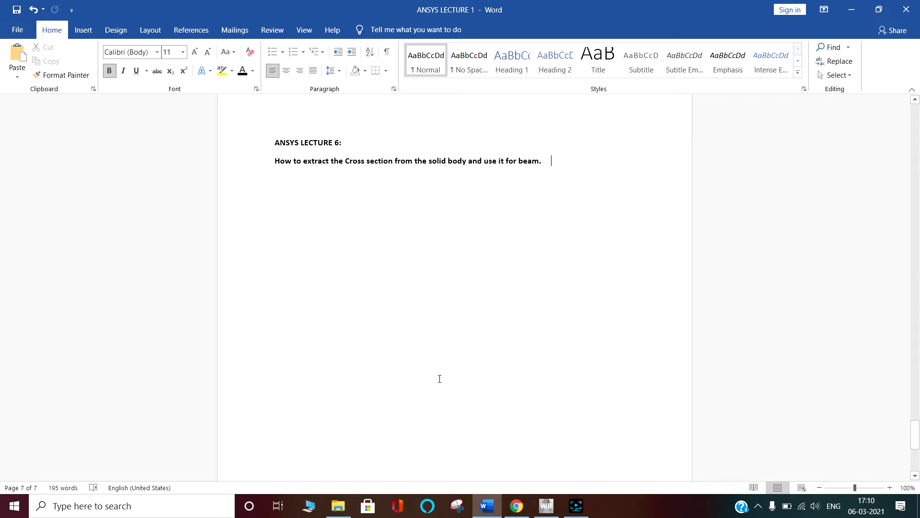
Step: Switch to Workbench and add a Static Structural system named "Beam for cross extraction" to the project schematic
click(546, 506)
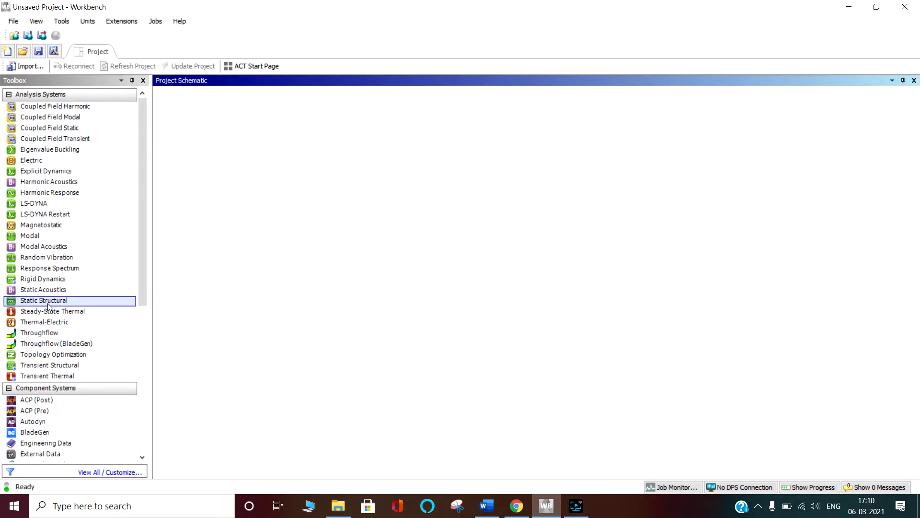
drag(48, 306, 230, 159)
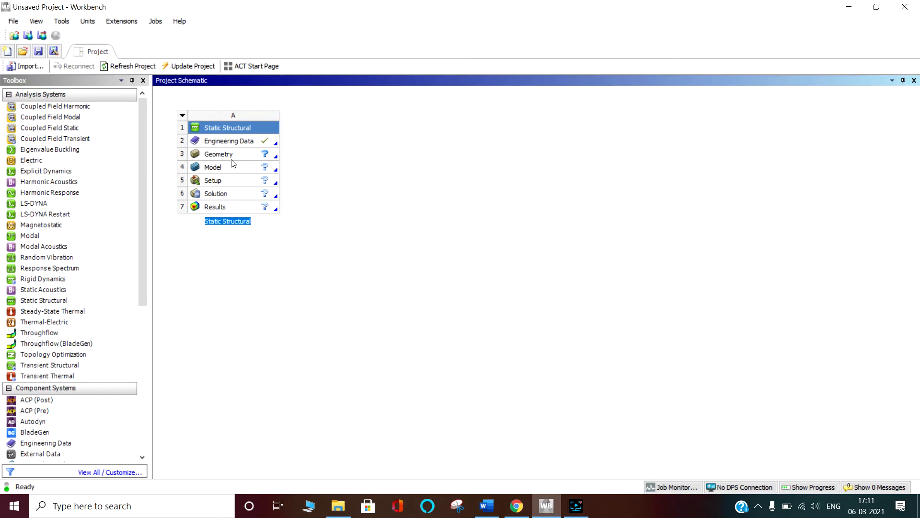
text(Beam for cross extraction)
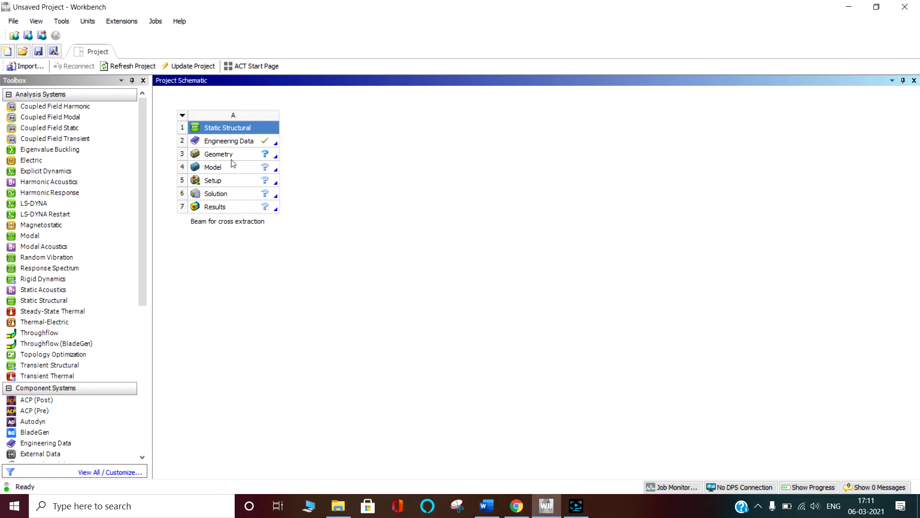
Step: Create new SpaceClaim geometry for the Static Structural system and bring the SpaceClaim window forward
click(232, 160)
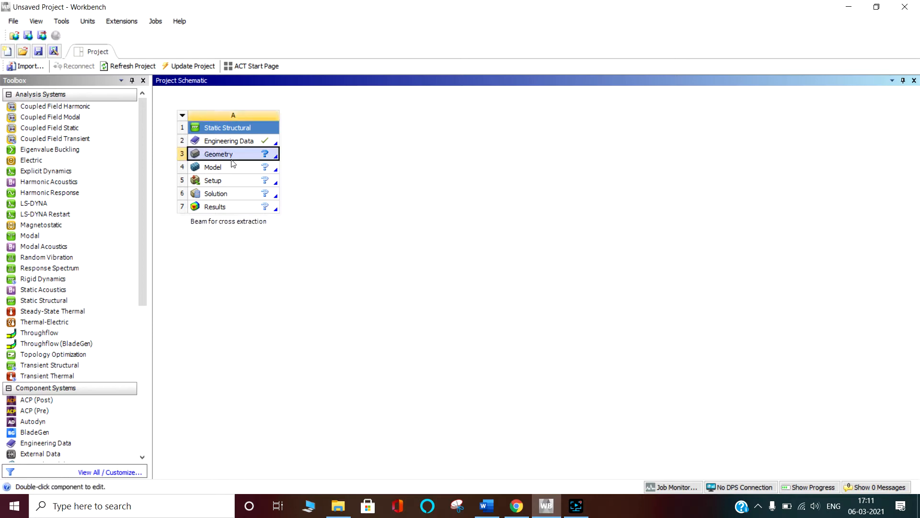
right_click(270, 156)
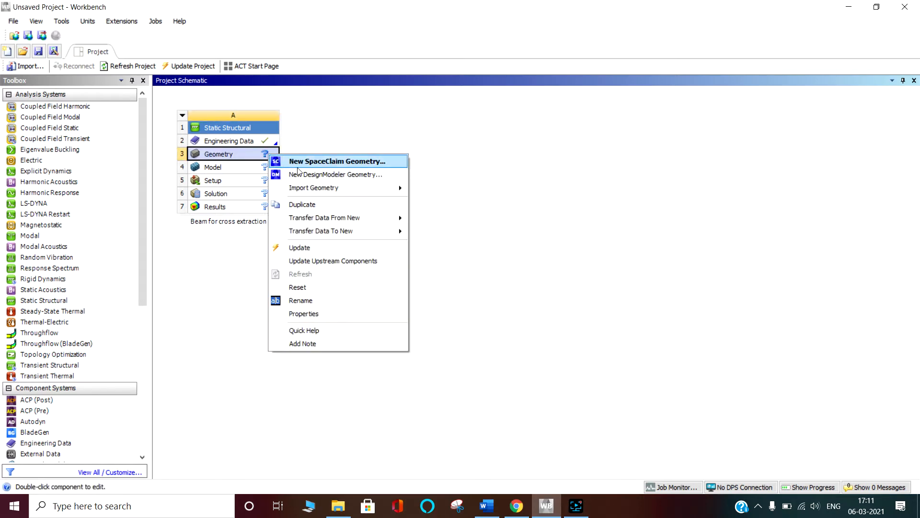
click(347, 162)
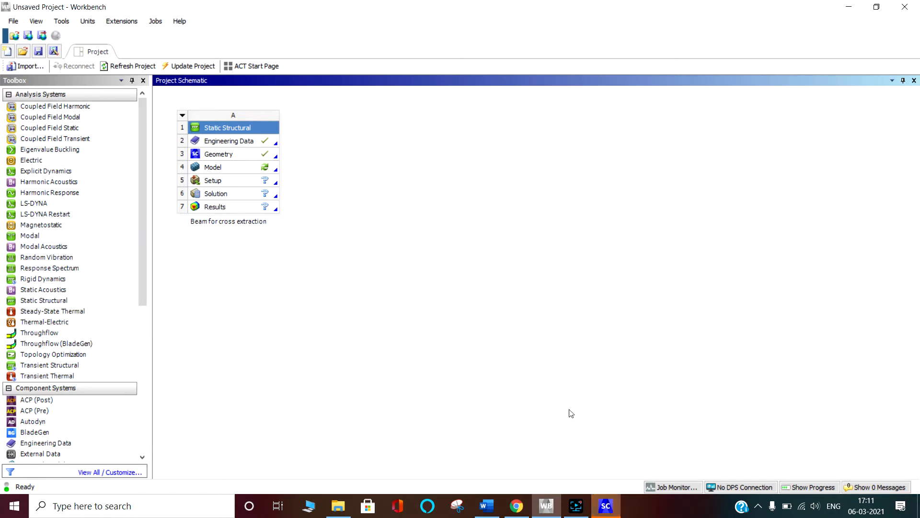
click(606, 507)
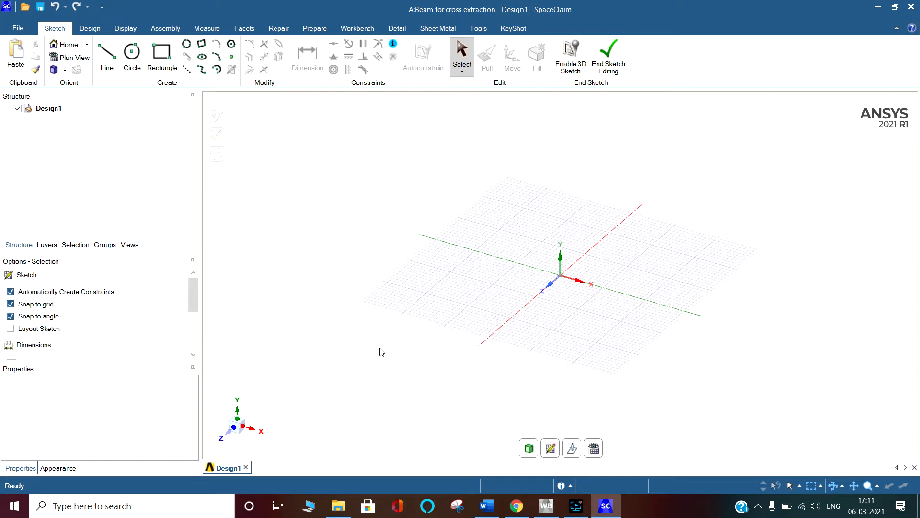
Step: Orient the view along the Z axis and place a new sketch plane on the XY plane
click(234, 431)
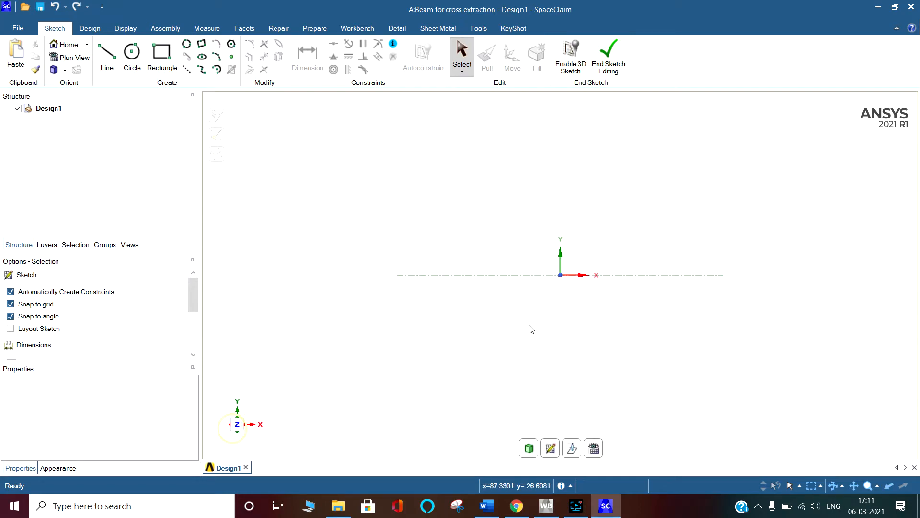
click(551, 448)
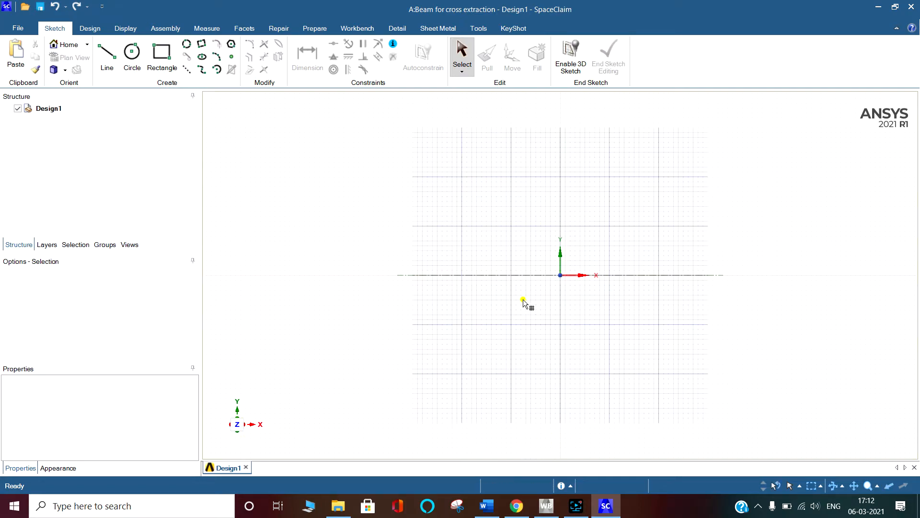
click(523, 299)
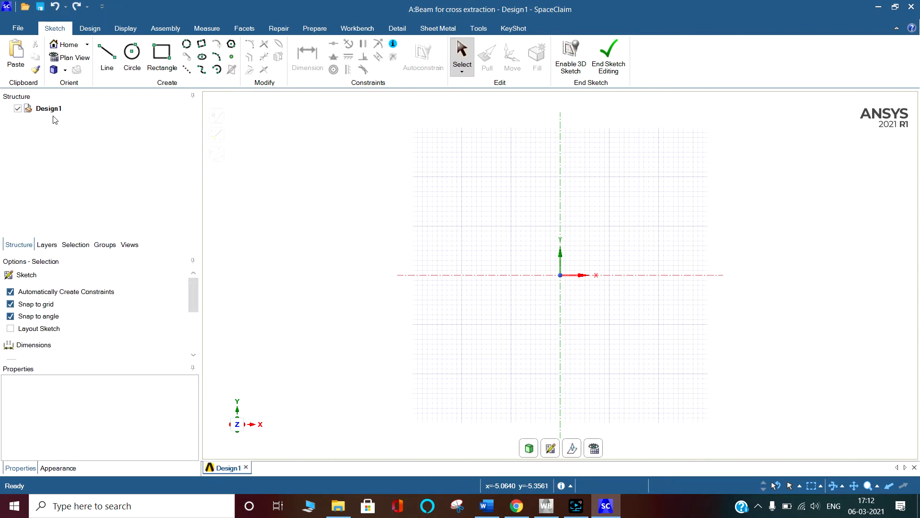
Step: Sketch a 50 mm by 50 mm rectangle defined from its center at the origin
click(168, 60)
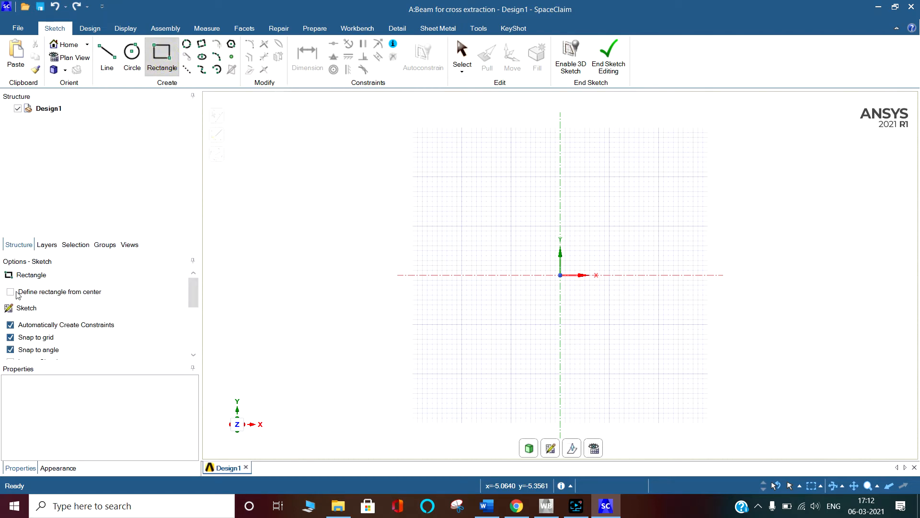
click(10, 292)
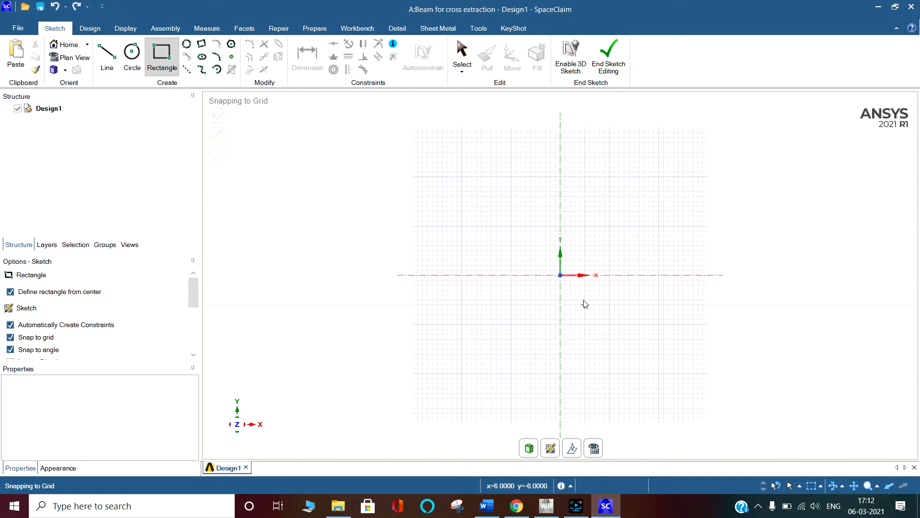
click(560, 275)
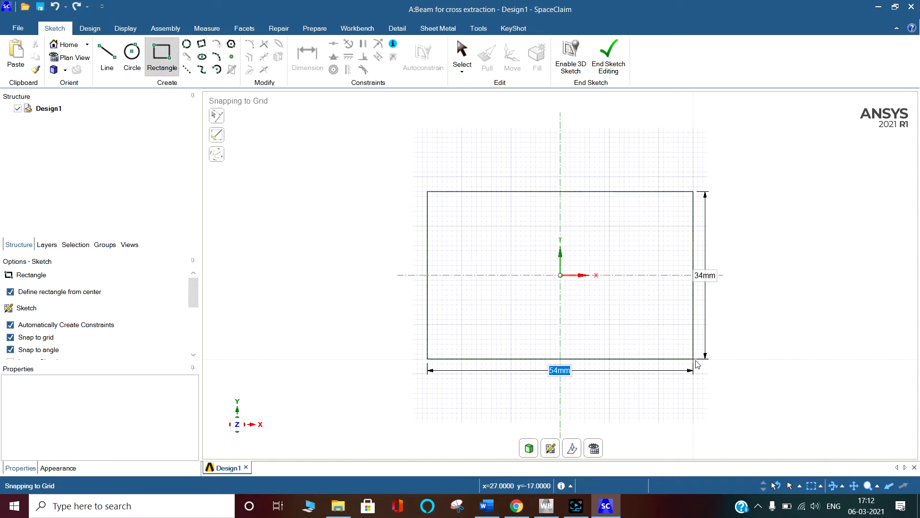
text(50)
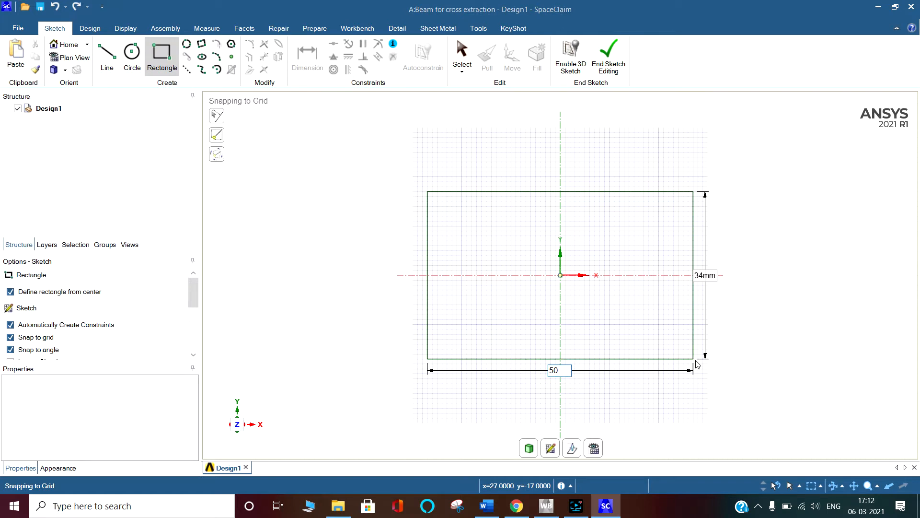
key(Tab)
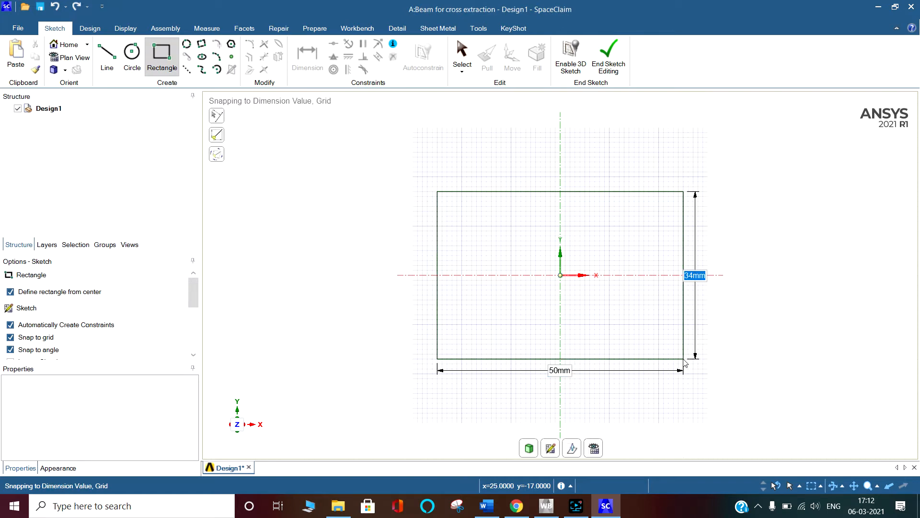
text(50)
key(Return)
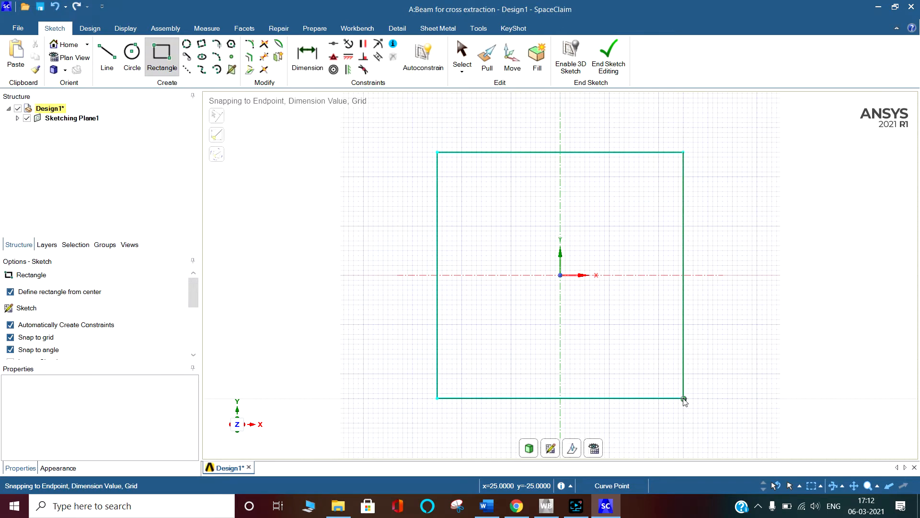
Step: Draw a line about 10 mm outward from the square's lower-left corner and connect it with a sloped line to the upper-left corner
click(115, 58)
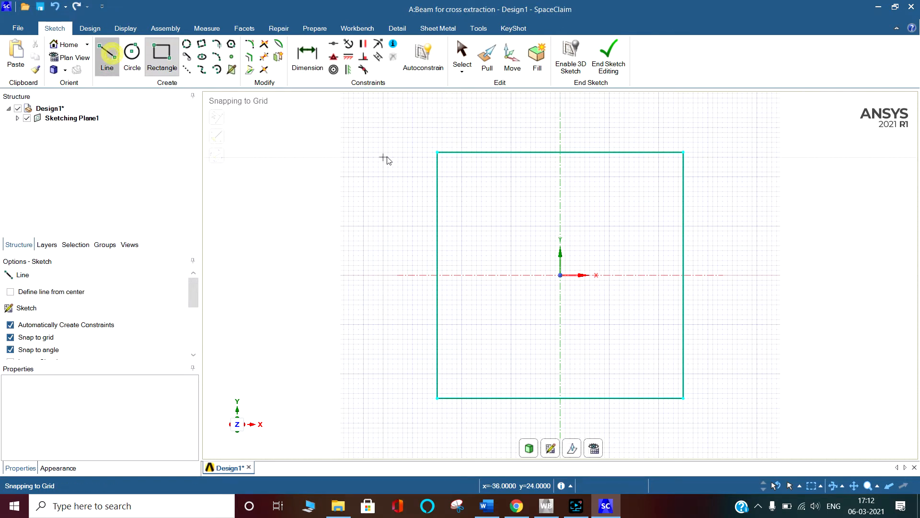
click(437, 398)
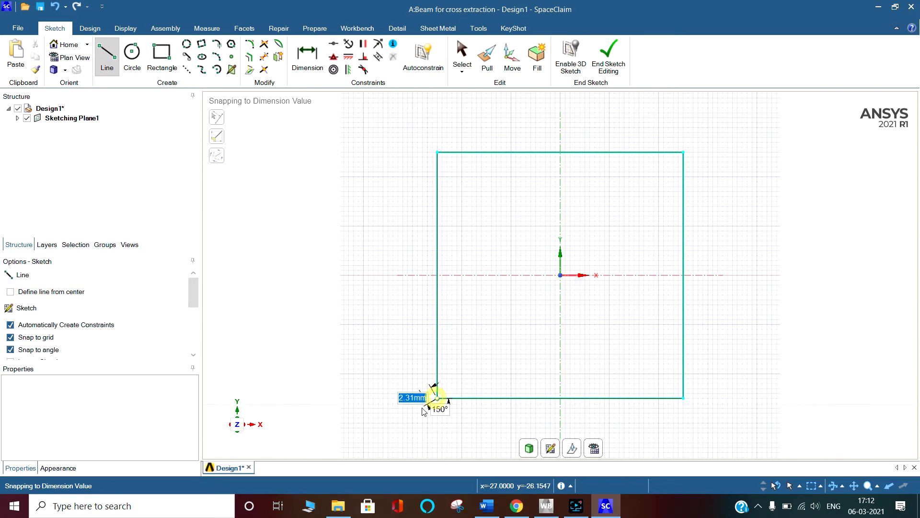
click(389, 398)
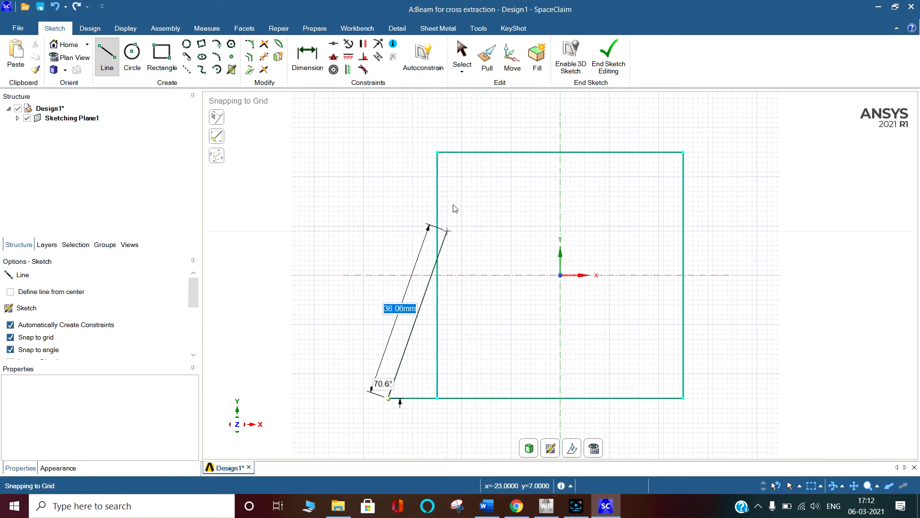
click(437, 153)
key(Escape)
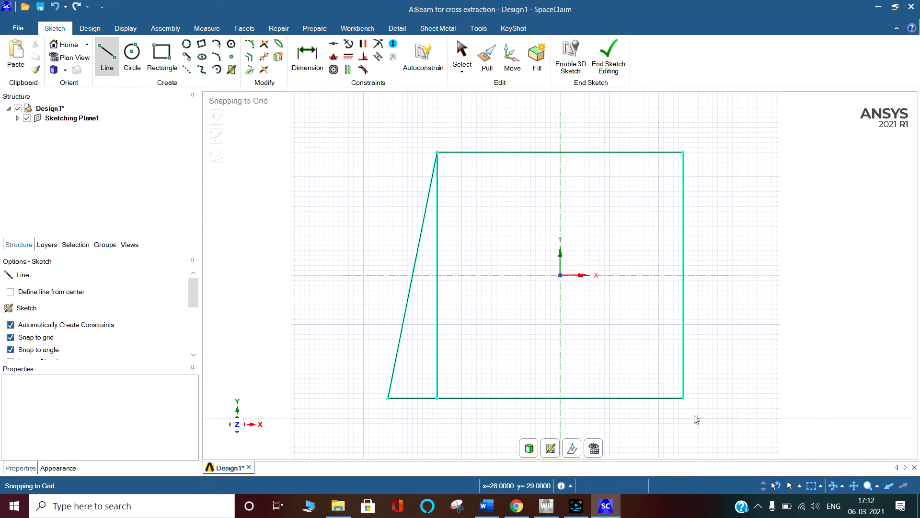
Step: Draw a 10 mm line outward from the square's lower-right corner and connect it with a sloped line to the upper-right corner
click(684, 399)
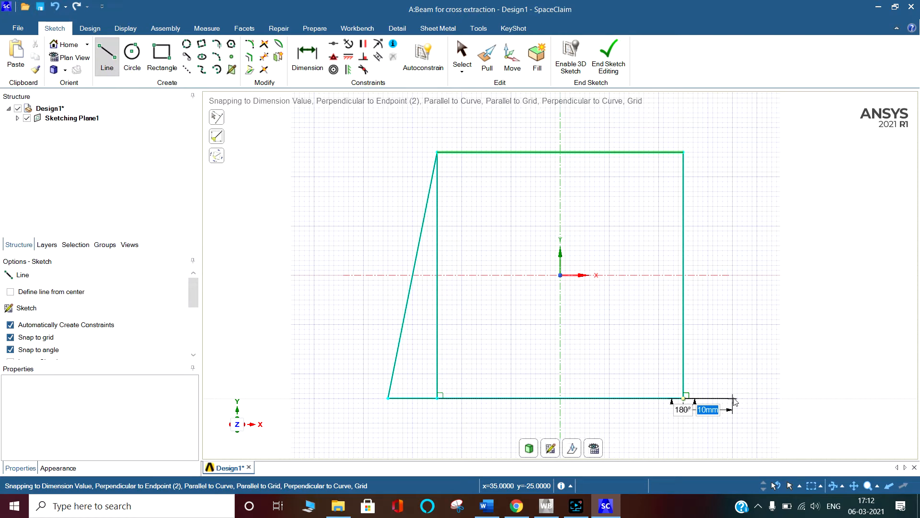
click(733, 399)
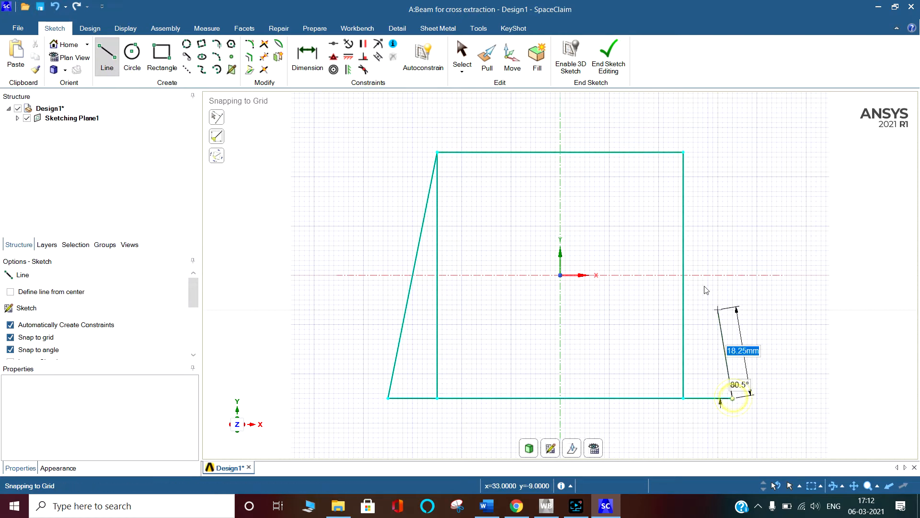
click(684, 153)
key(Escape)
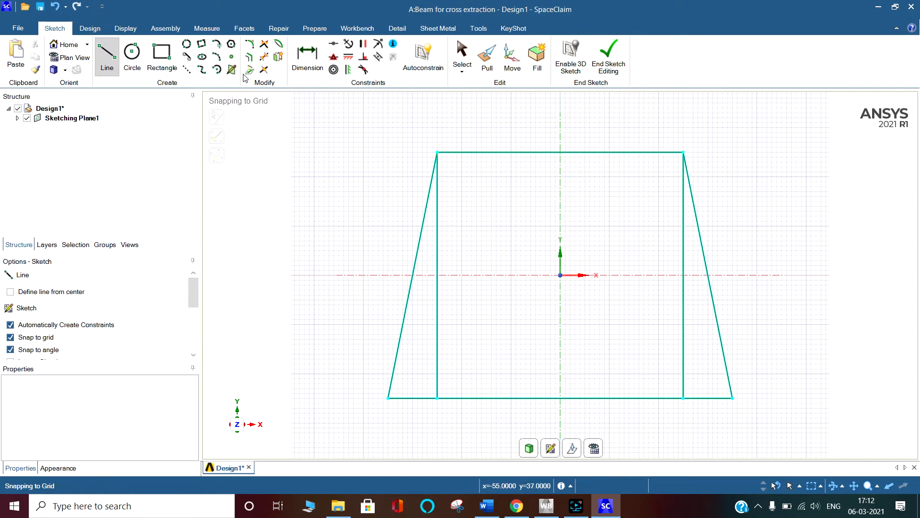
Step: Trim away the square's two vertical sides to leave a trapezoid profile
click(263, 56)
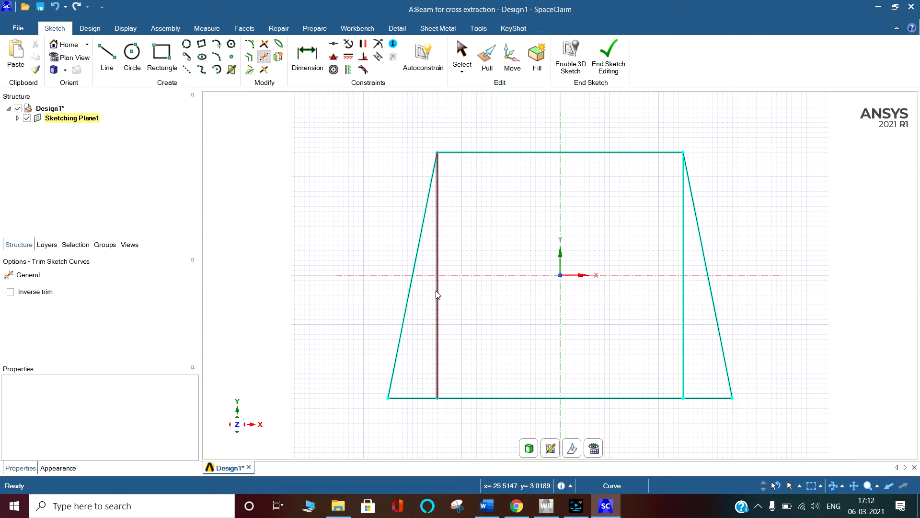
click(437, 295)
click(684, 332)
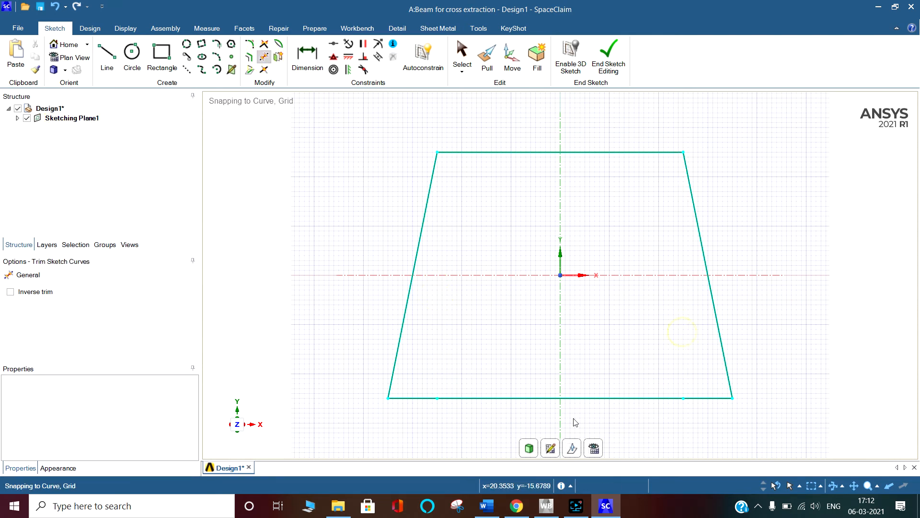
Step: Switch to solid modelling and pull the trapezoid face 1000 mm into a solid beam
click(529, 448)
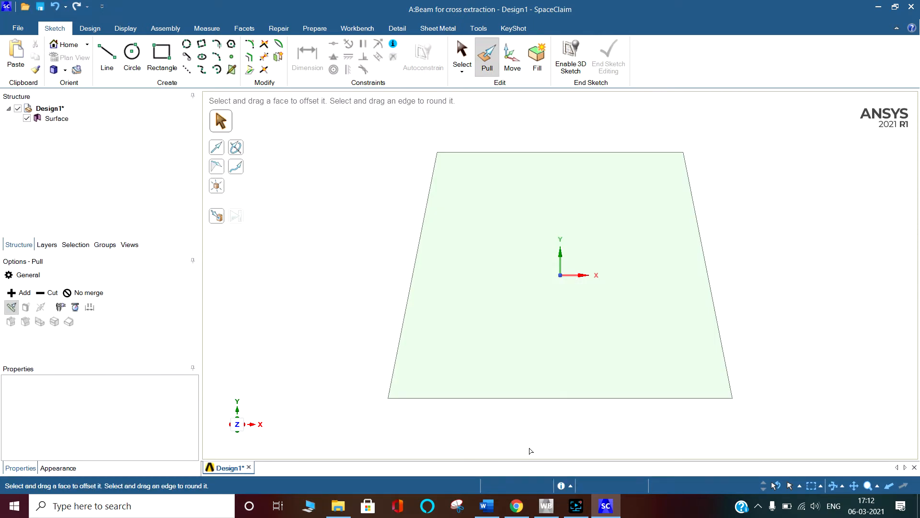
middle_drag(351, 290, 509, 290)
click(508, 290)
key(space)
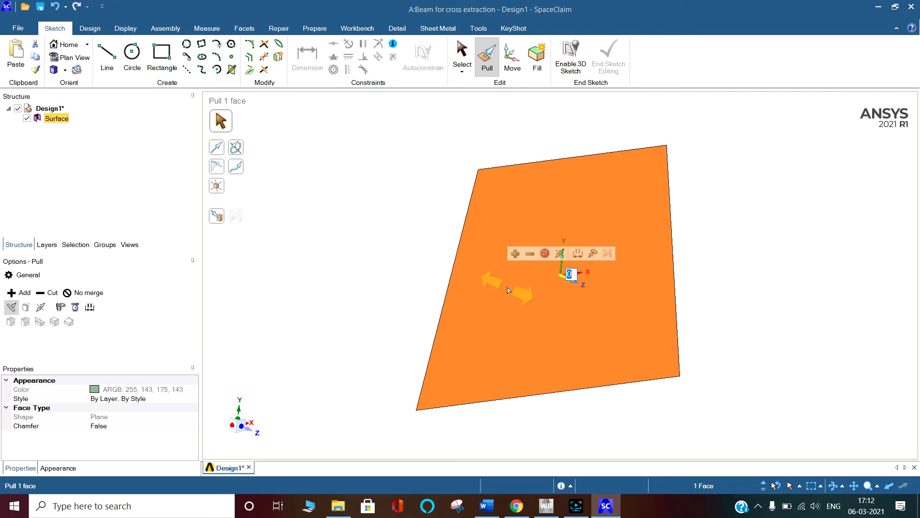
text(000)
key(Return)
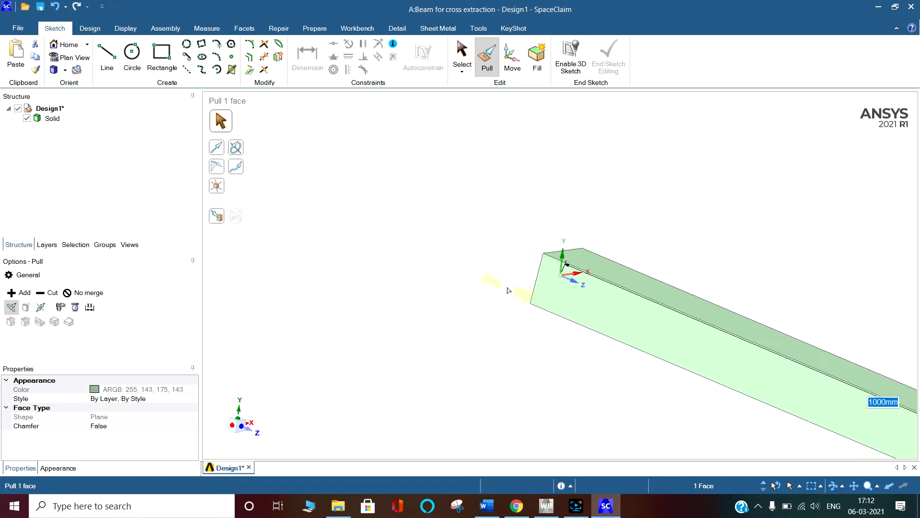
scroll(508, 290, down, 5)
click(837, 427)
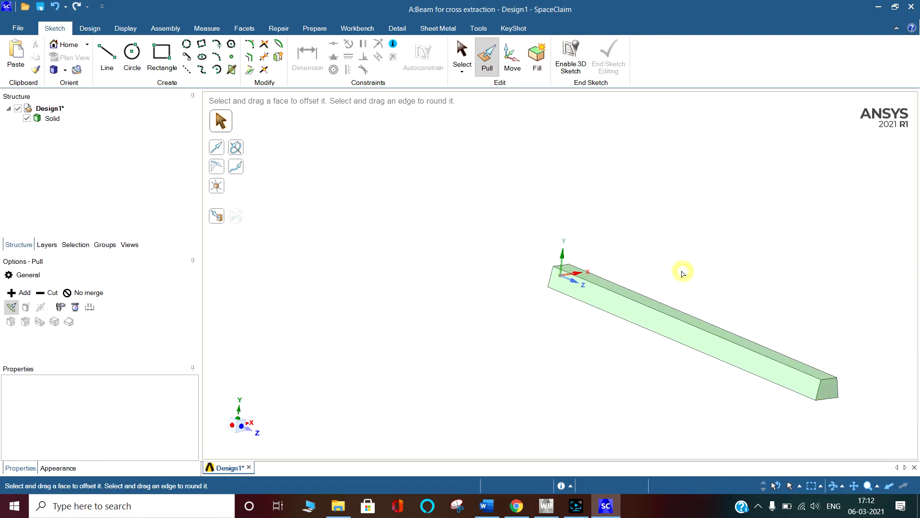
Step: Rename the solid body as "trapze" in the structure tree and clear the selection
click(51, 120)
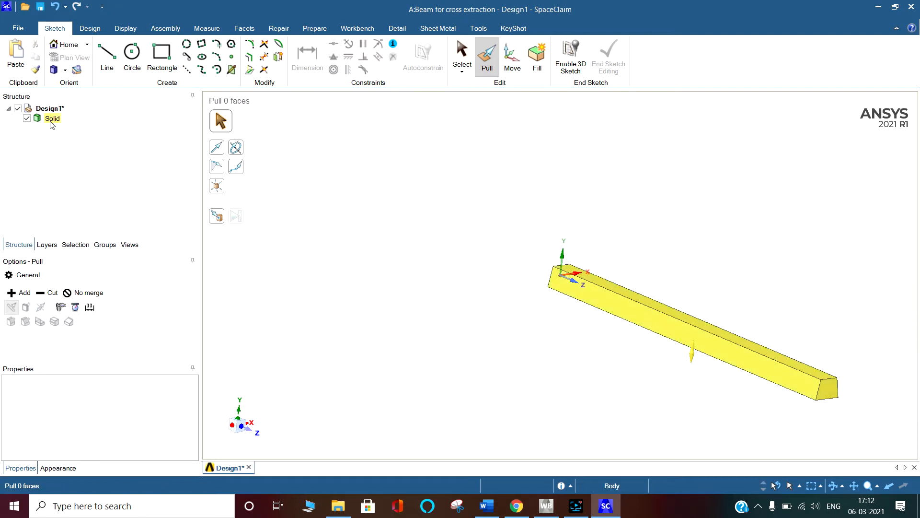
right_click(52, 120)
click(79, 178)
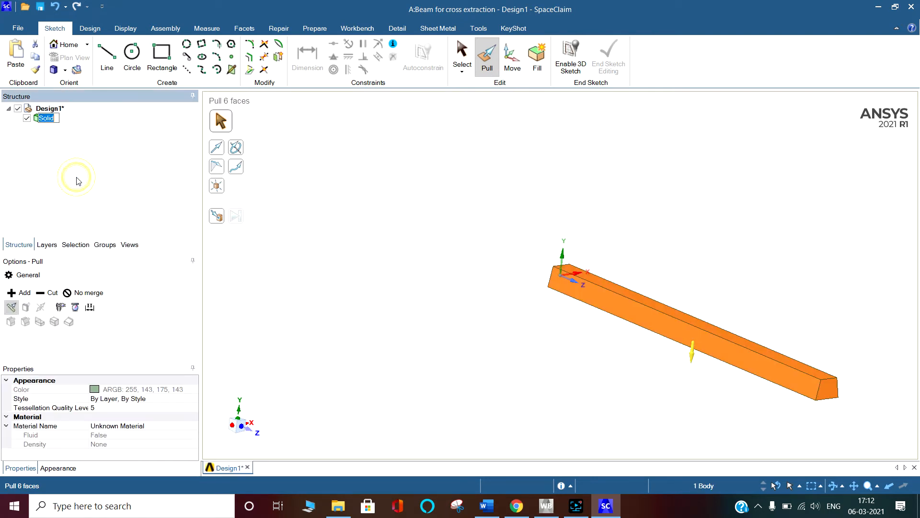
text(trapze)
key(Return)
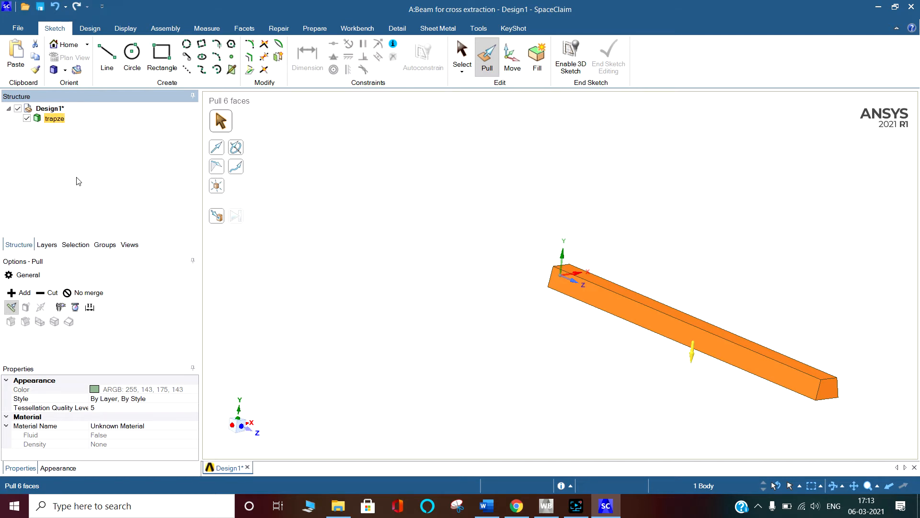
click(477, 235)
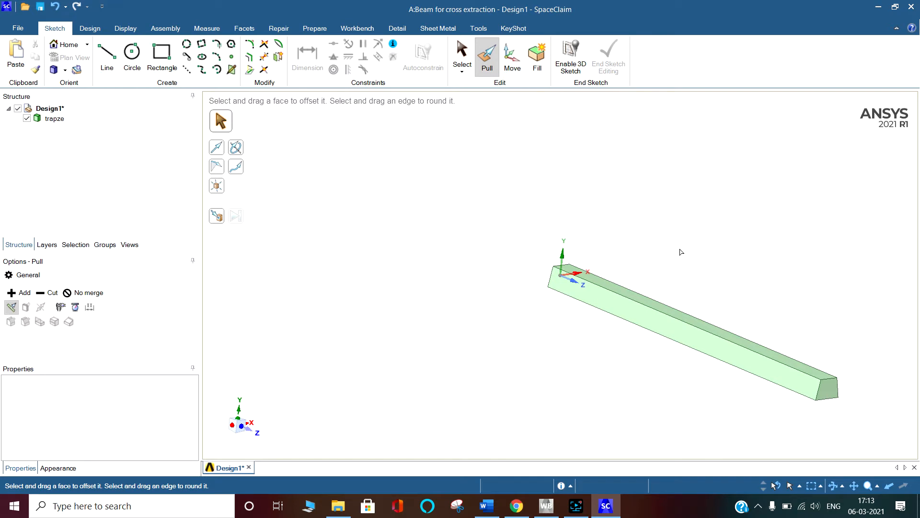
shift+middle_drag(699, 237, 544, 192)
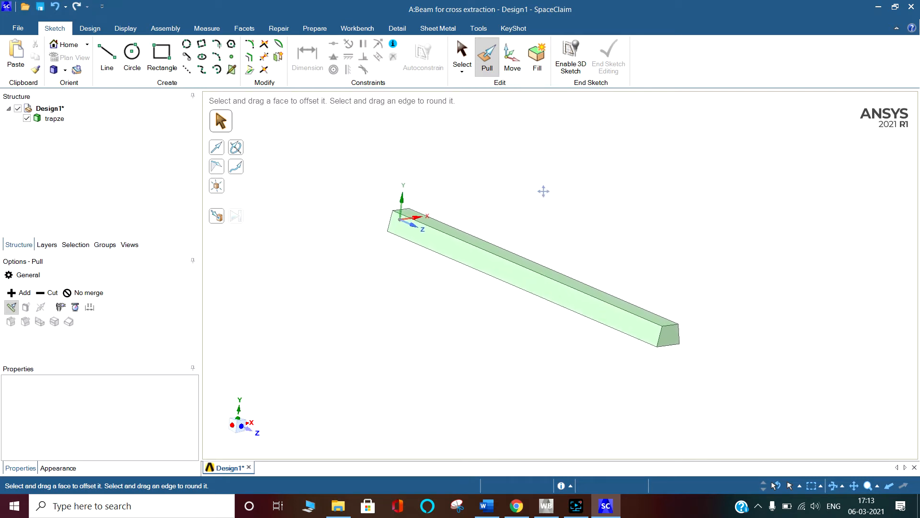
middle_drag(665, 217, 561, 215)
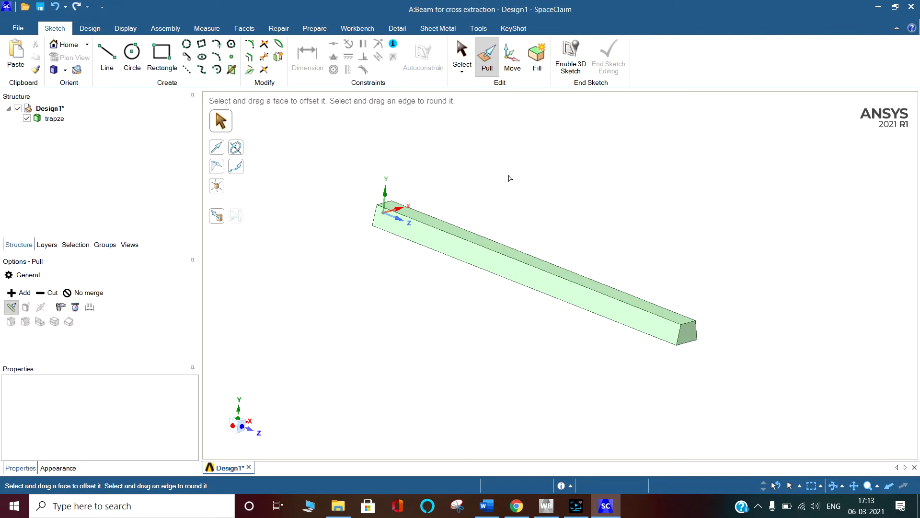
Step: Extract a beam with its cross-section profile from the trapze solid using the beam Extract tool
click(321, 30)
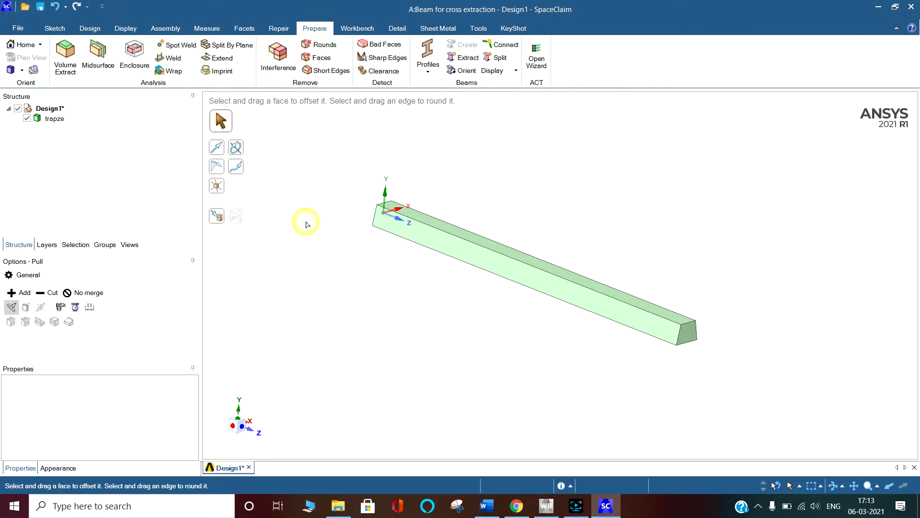
click(428, 67)
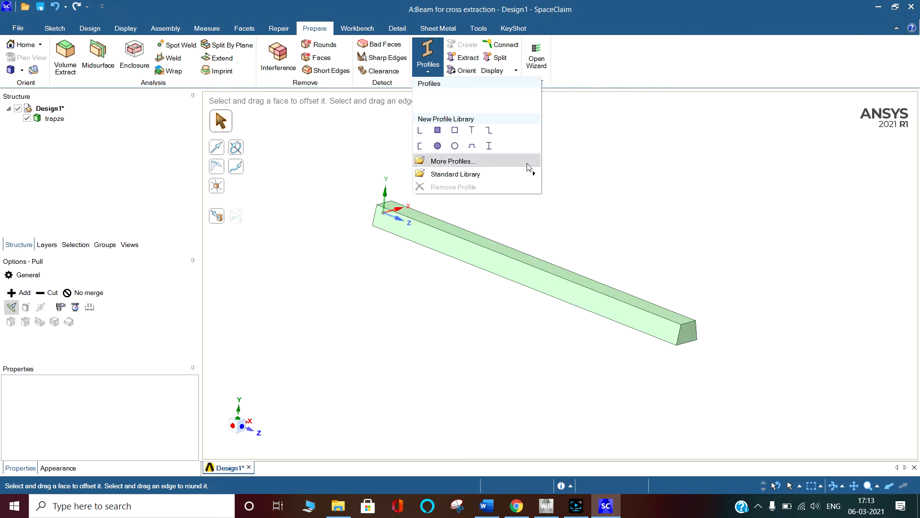
click(521, 163)
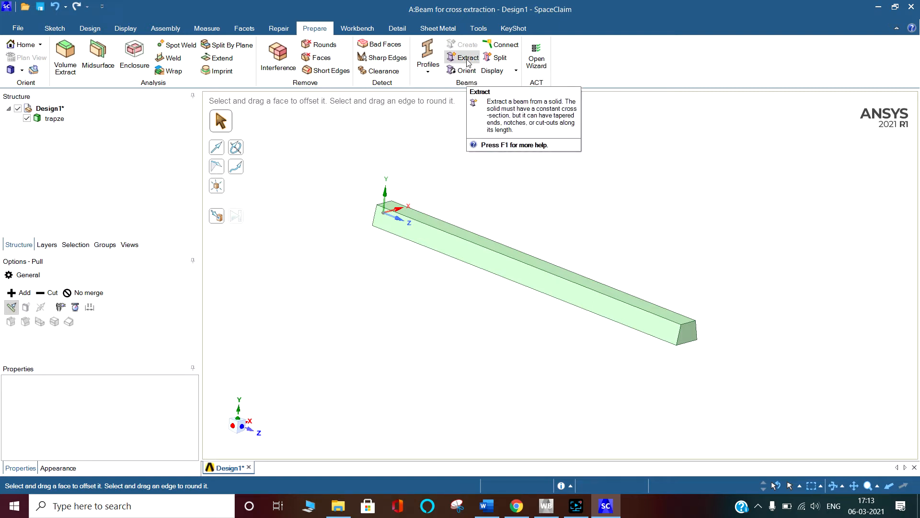
click(468, 62)
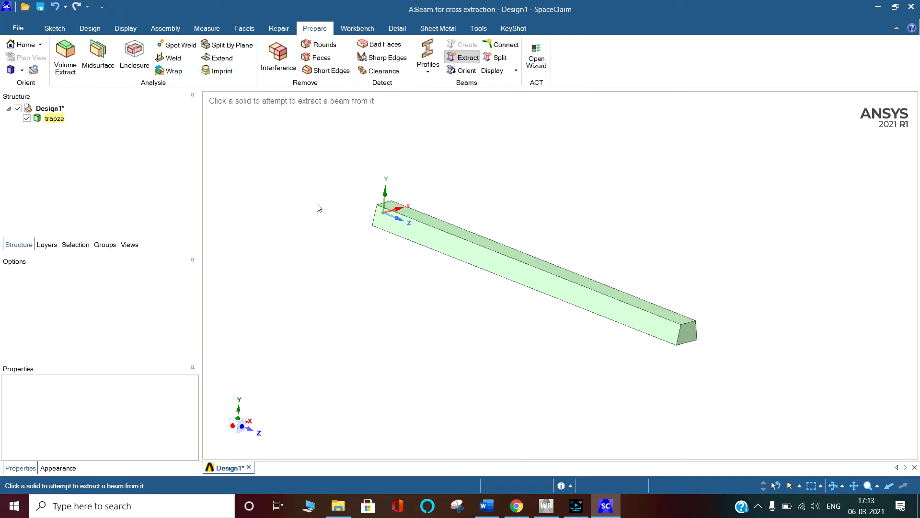
click(88, 124)
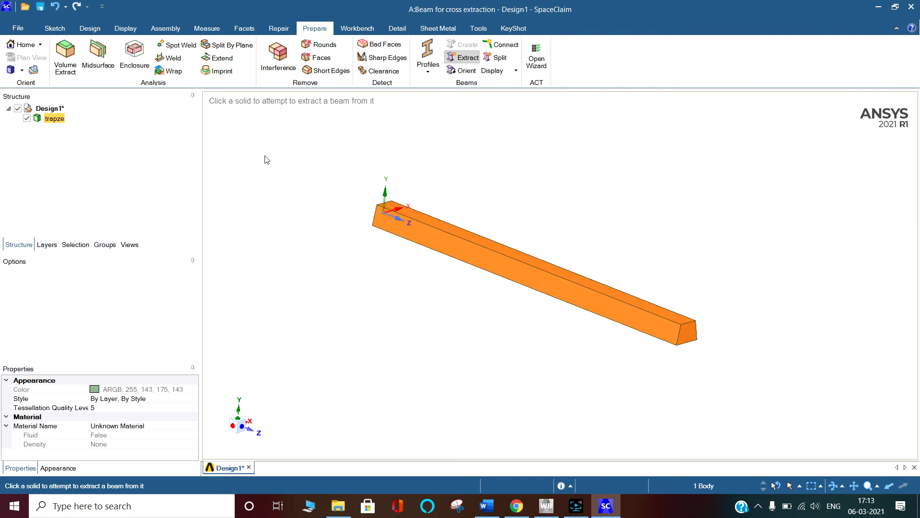
drag(242, 147, 771, 381)
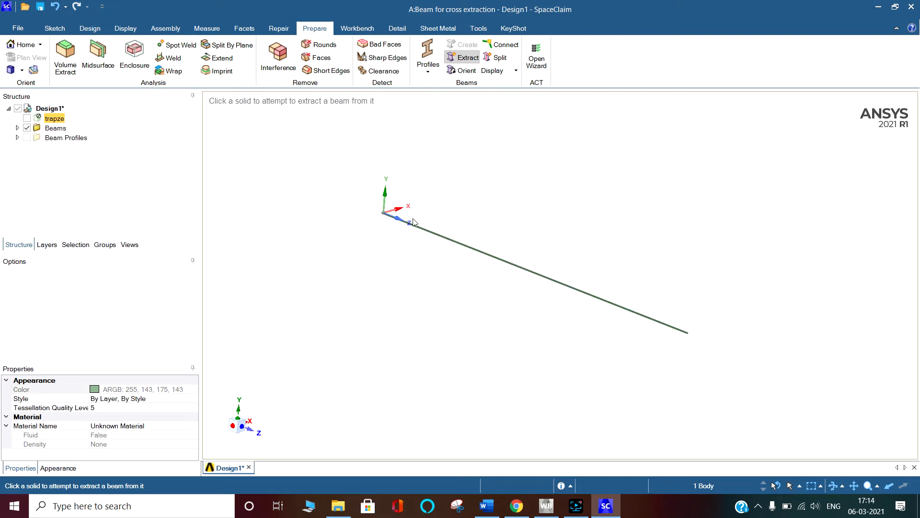
Step: Expand the Beams and Beam Profiles groups in the structure tree and delete the original trapze solid
click(17, 127)
click(67, 138)
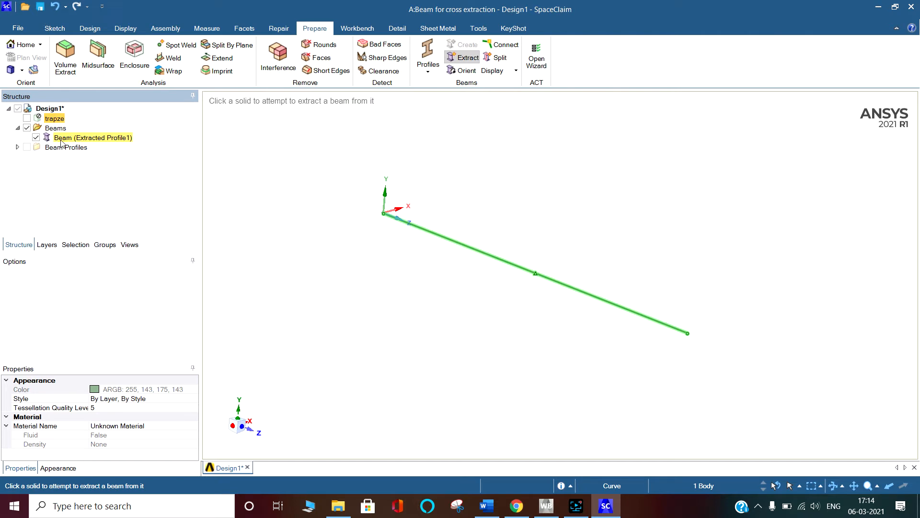
double_click(65, 147)
click(74, 158)
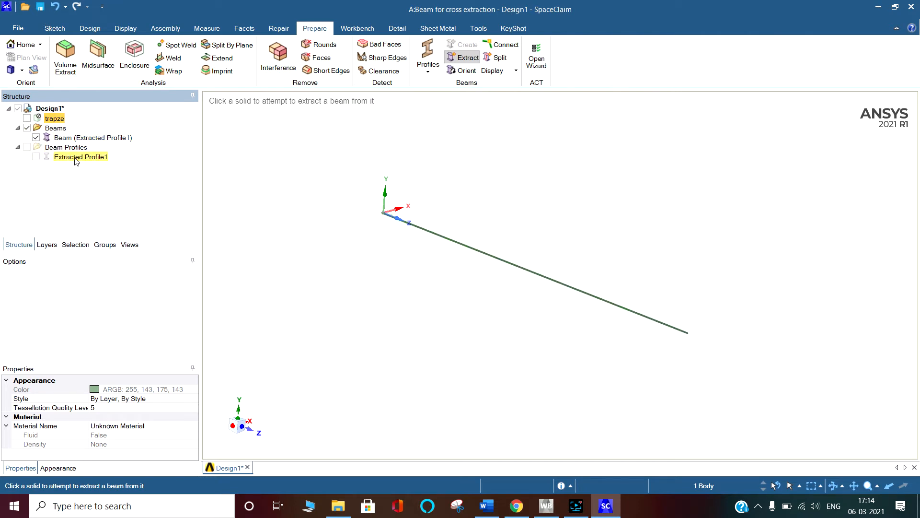
click(53, 119)
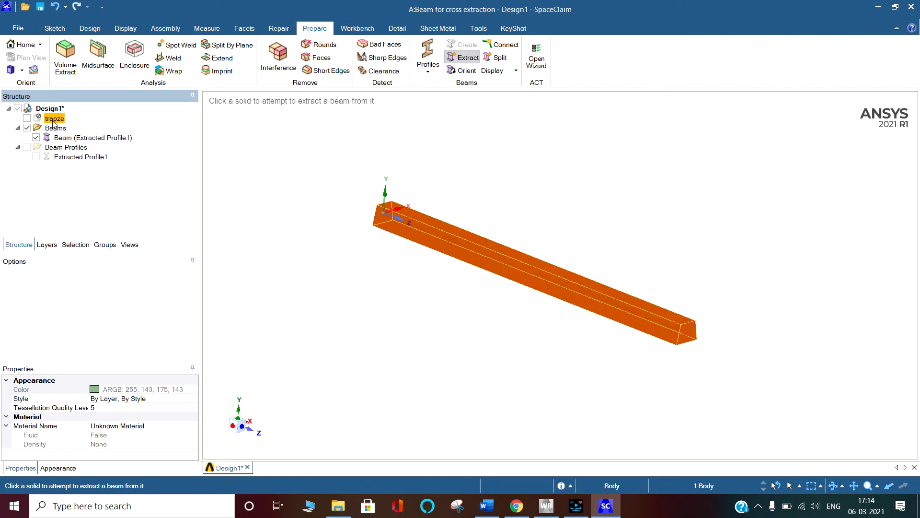
right_click(53, 122)
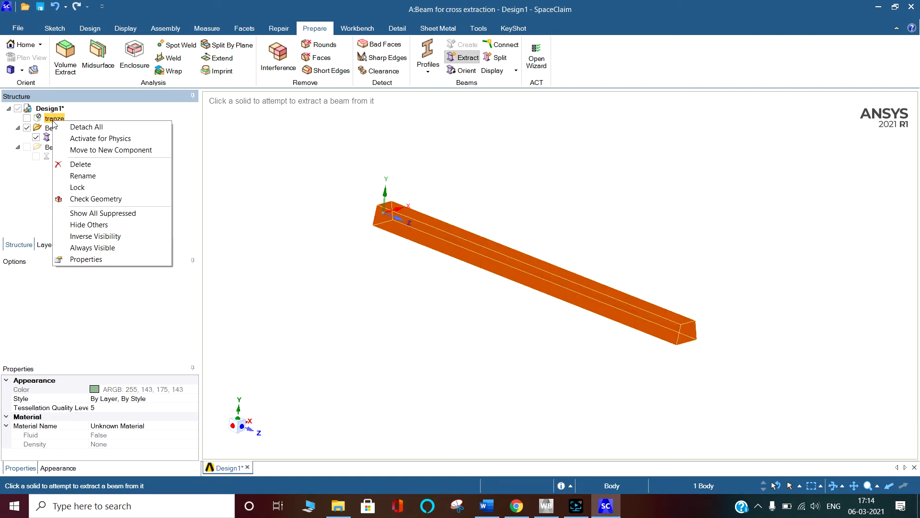
click(79, 162)
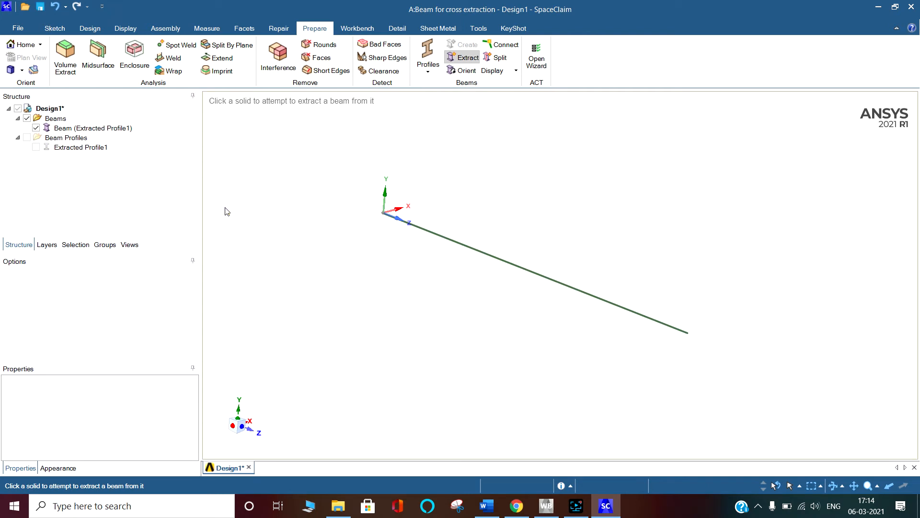
Step: Open Extracted Profile1 for editing to examine its trapezoid section, and return to the structure tree of Design1
right_click(77, 149)
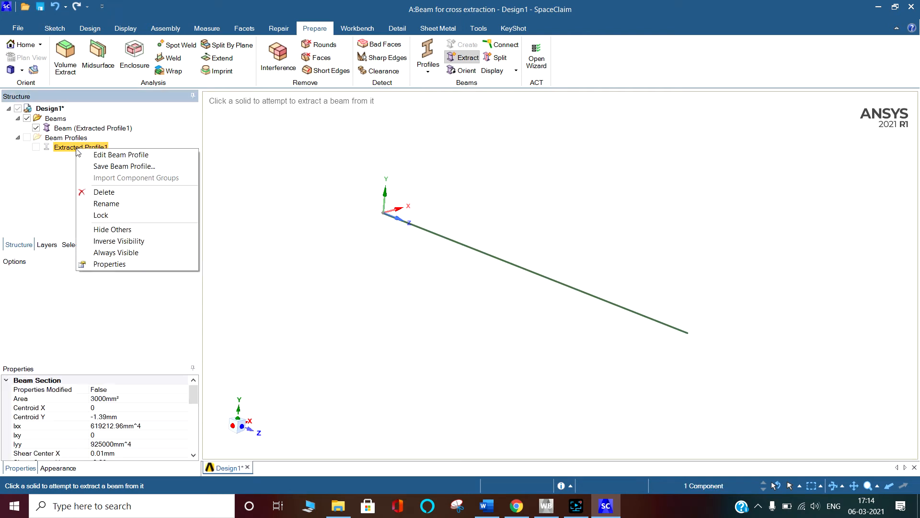
click(128, 154)
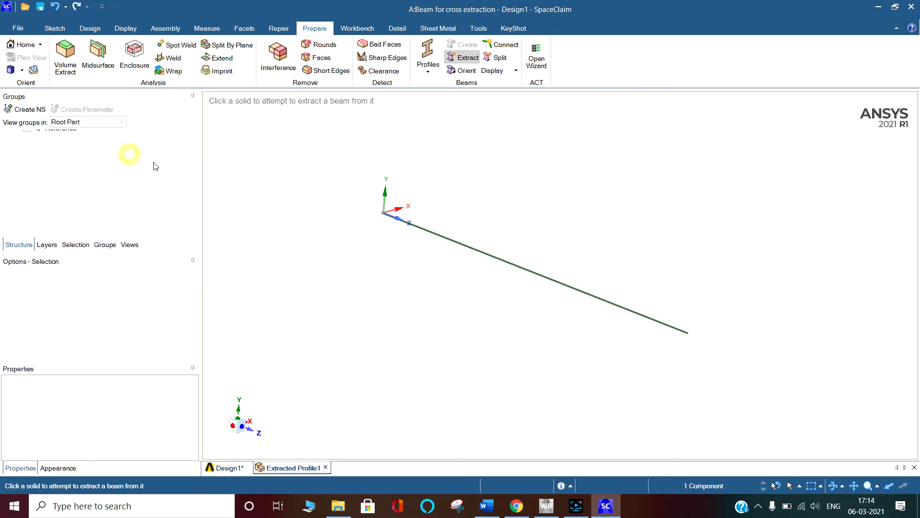
scroll(378, 251, down, 3)
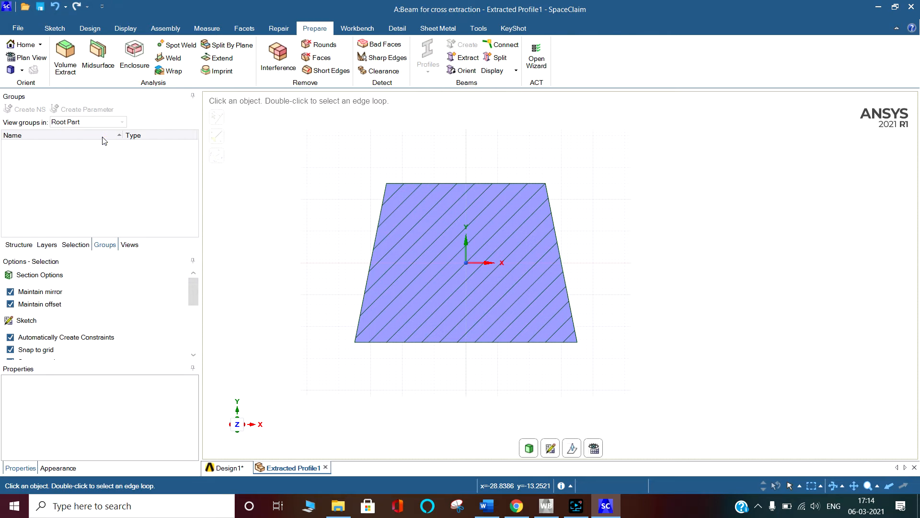
click(229, 467)
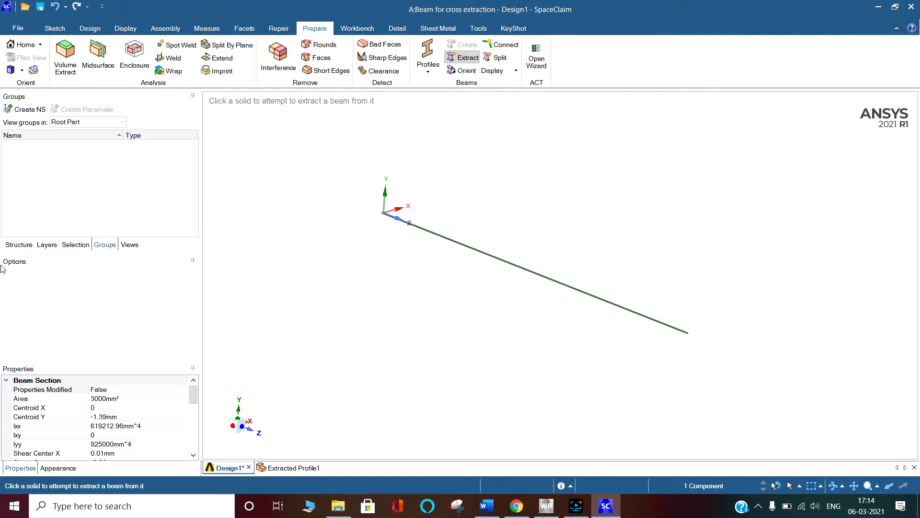
click(19, 245)
click(355, 264)
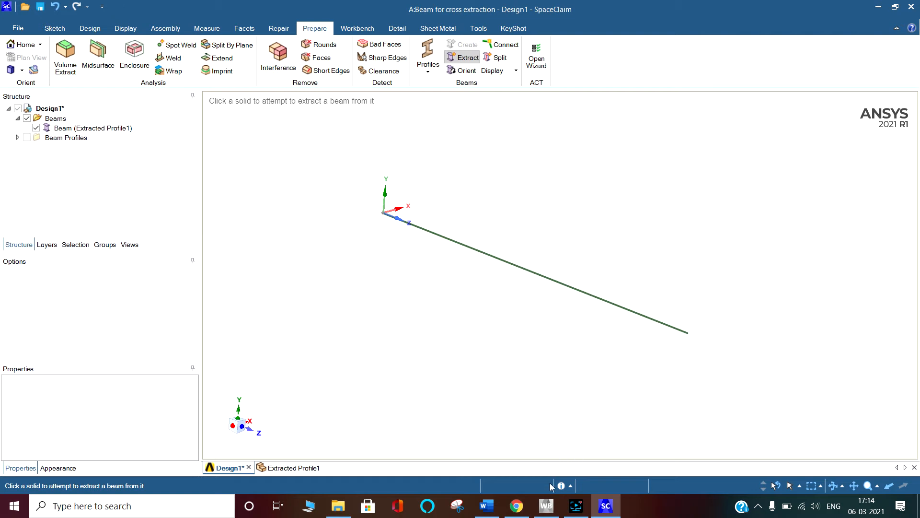
Step: Switch to Workbench, open the static structural Model in Mechanical and review the details of the extracted beam body
click(547, 506)
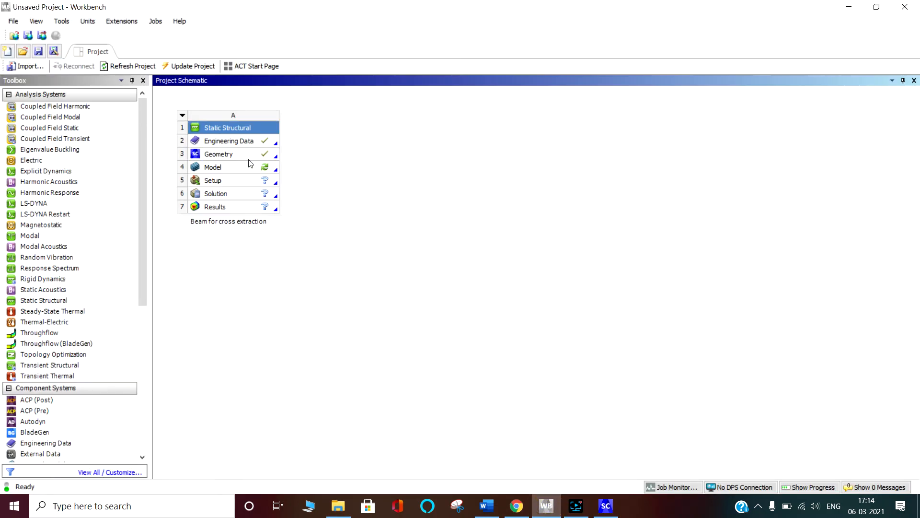
double_click(262, 168)
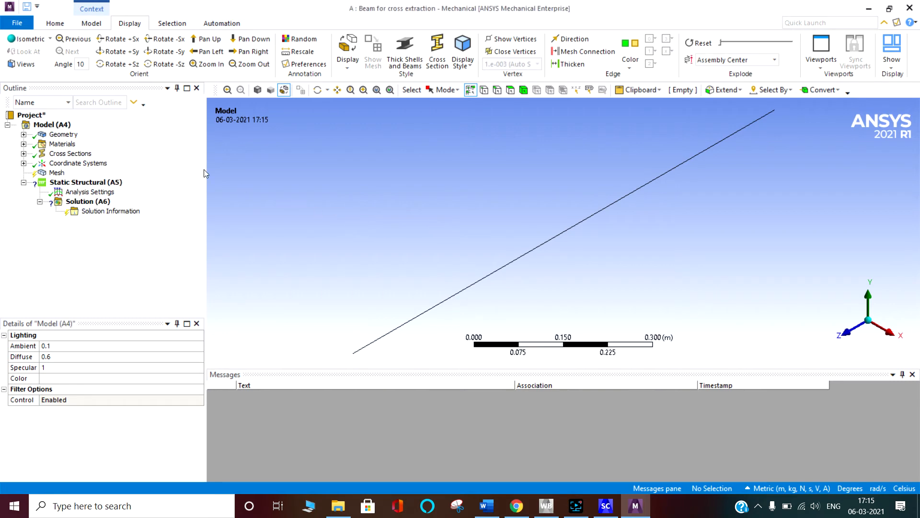
click(23, 135)
click(86, 145)
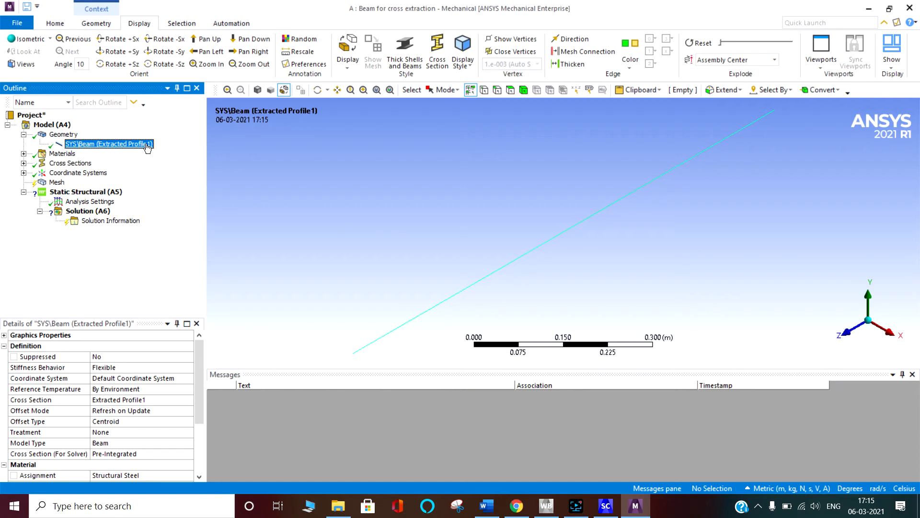
scroll(132, 436, down, 1)
scroll(132, 436, down, 2)
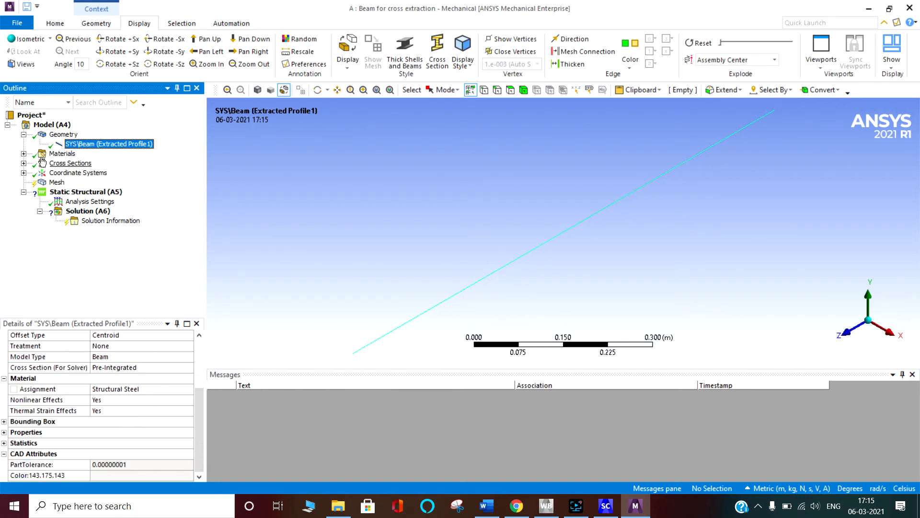
Step: Review the Structural Steel material properties and expand the cross sections in the model outline
click(23, 153)
click(82, 164)
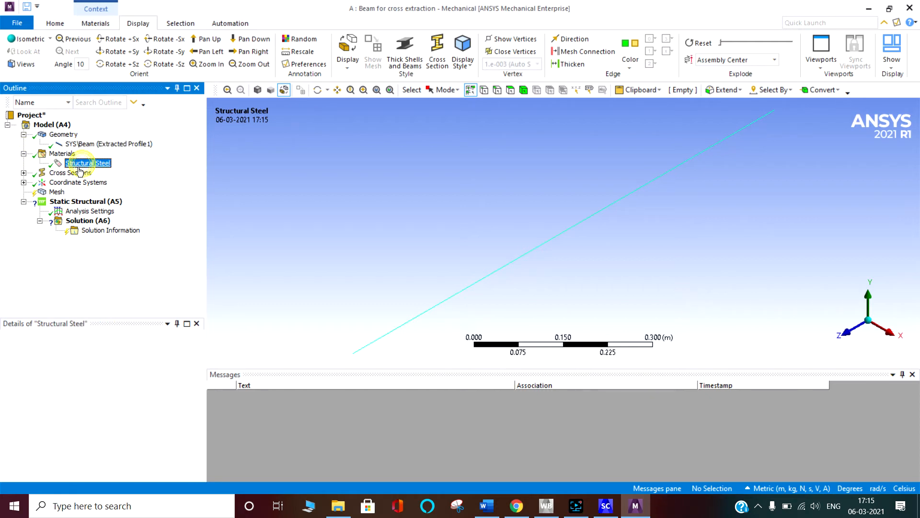
click(23, 173)
scroll(481, 260, down, 10)
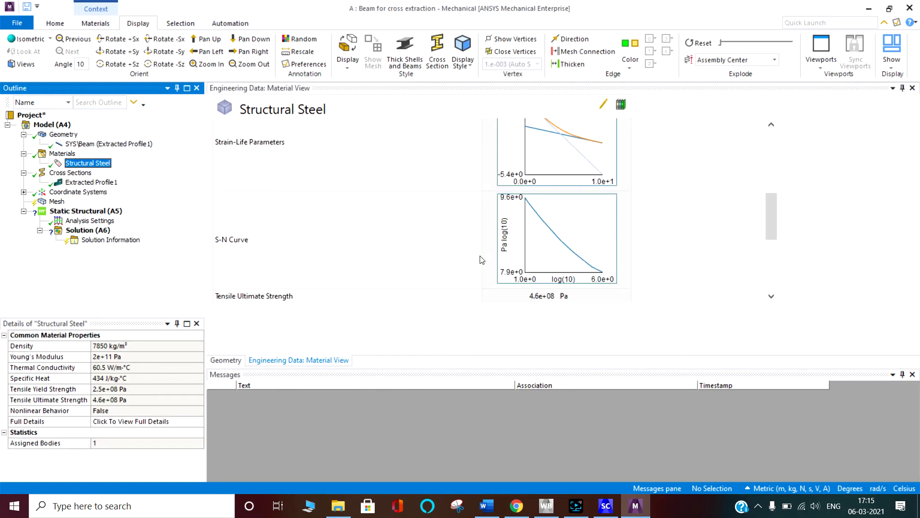
scroll(479, 259, up, 10)
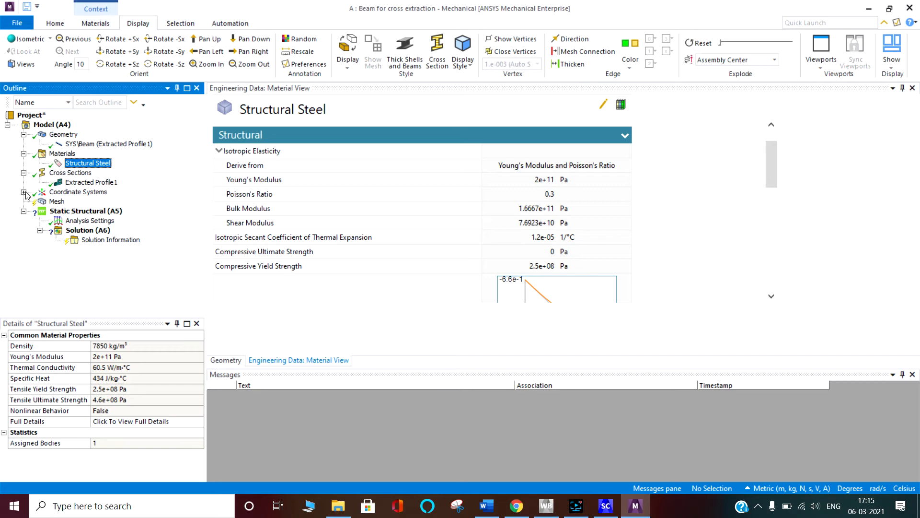
Step: Select Extracted Profile1 and turn on the cross section display to inspect the trapezoid at the beam's end
click(72, 182)
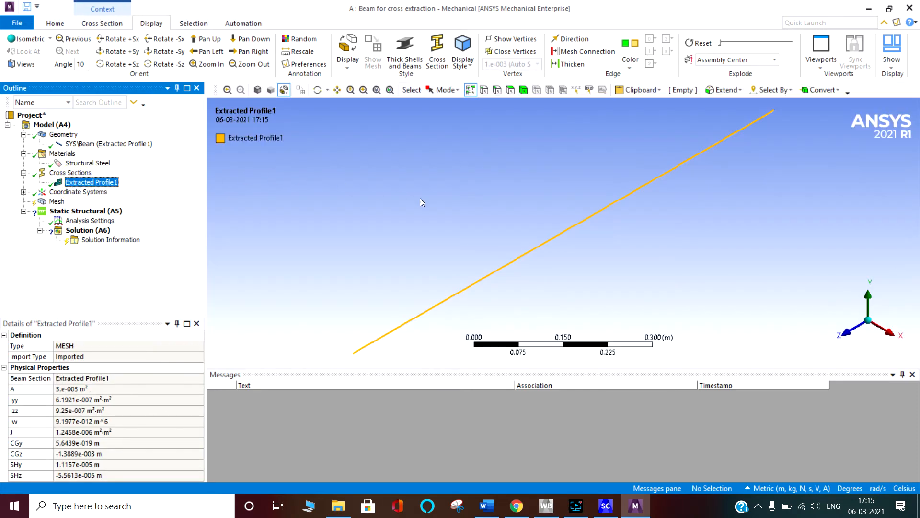
drag(615, 177, 465, 163)
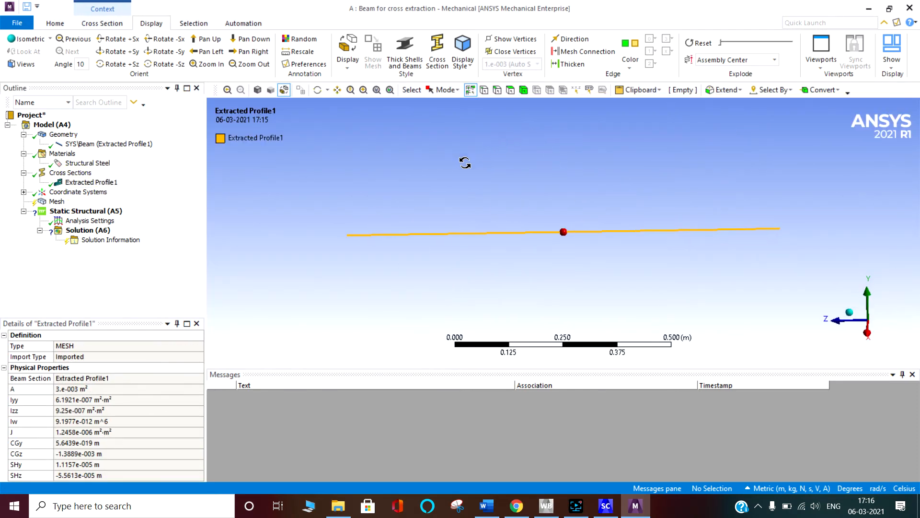
click(431, 51)
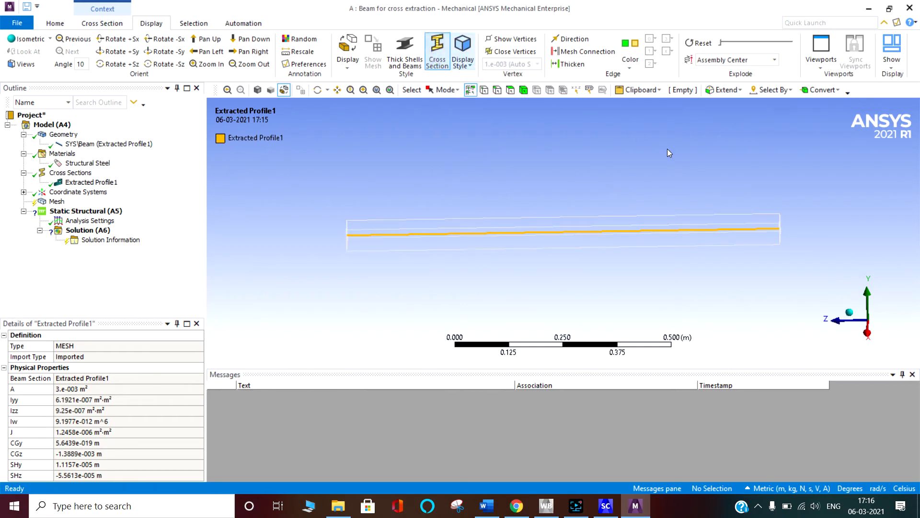
drag(797, 255, 724, 248)
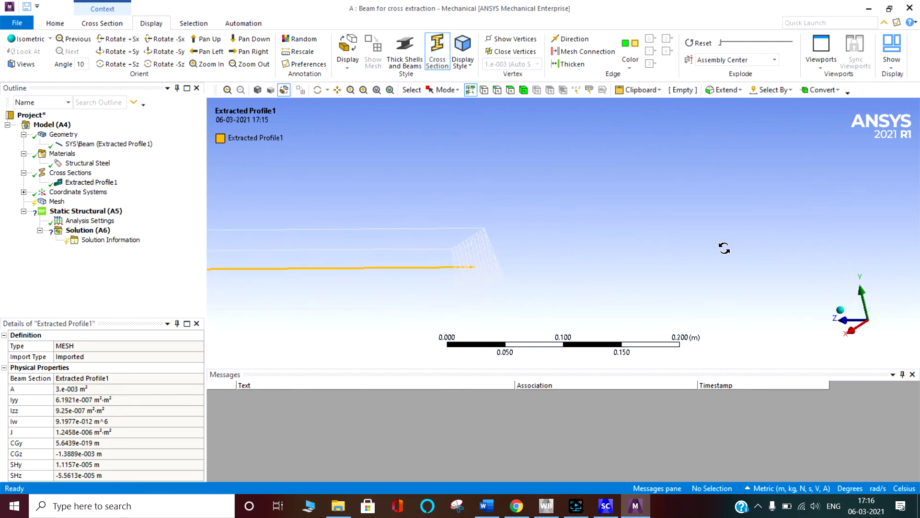
drag(519, 282, 431, 244)
right_drag(290, 177, 418, 266)
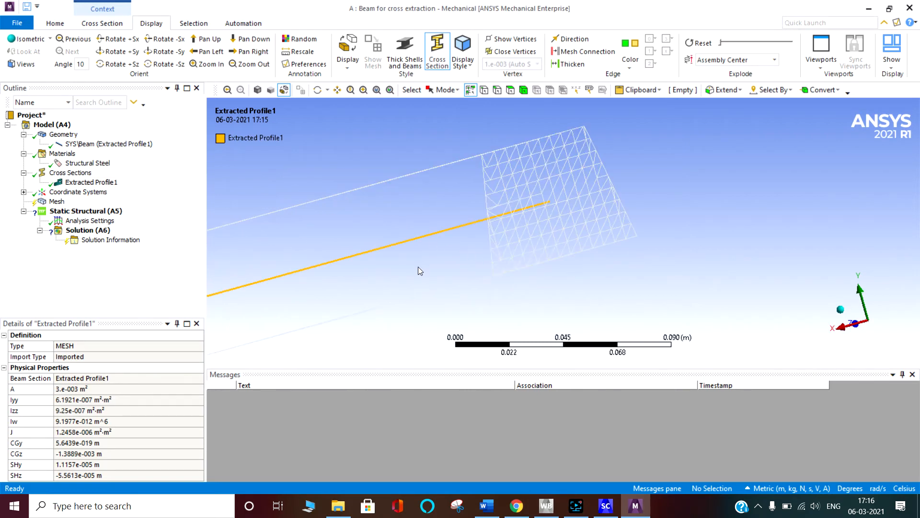
scroll(525, 191, down, 5)
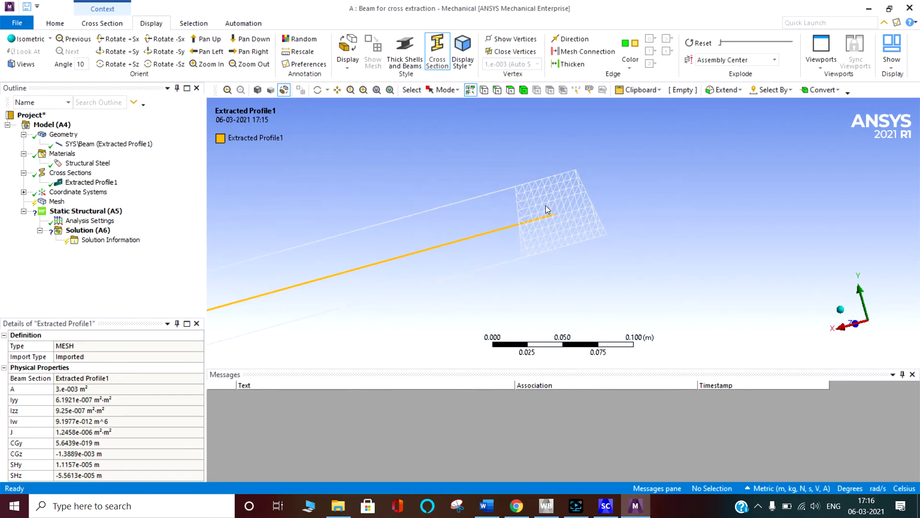
click(419, 189)
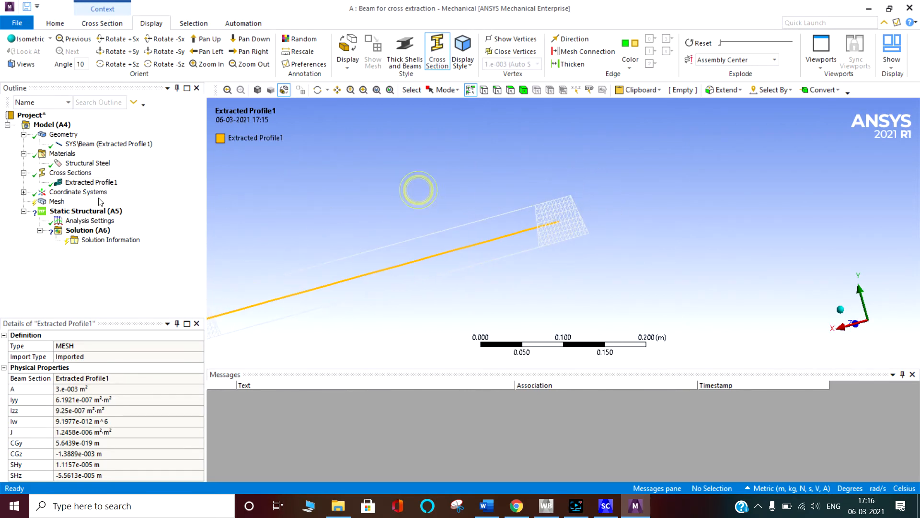
Step: Insert a mesh sizing scoped to the beam's edge and set its element size to 1e-2 m
right_click(58, 201)
mouse_move(111, 211)
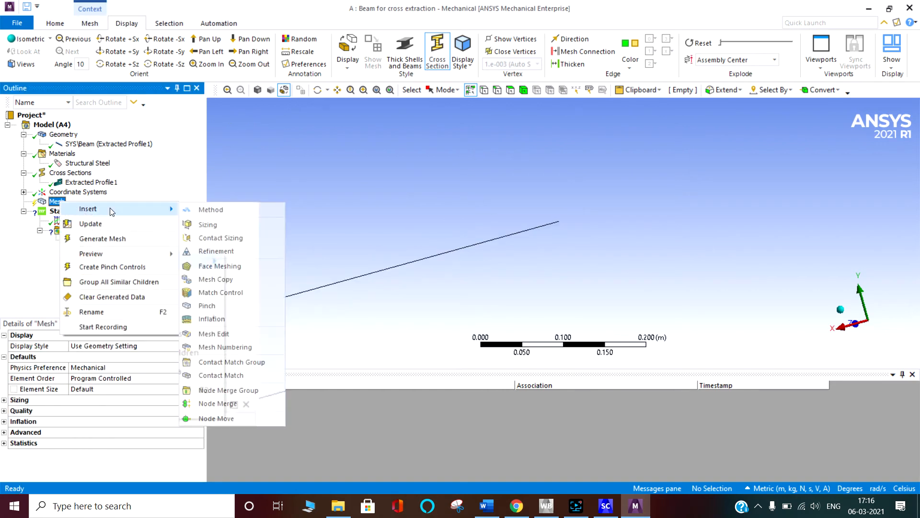
click(208, 225)
scroll(535, 221, down, 2)
click(535, 221)
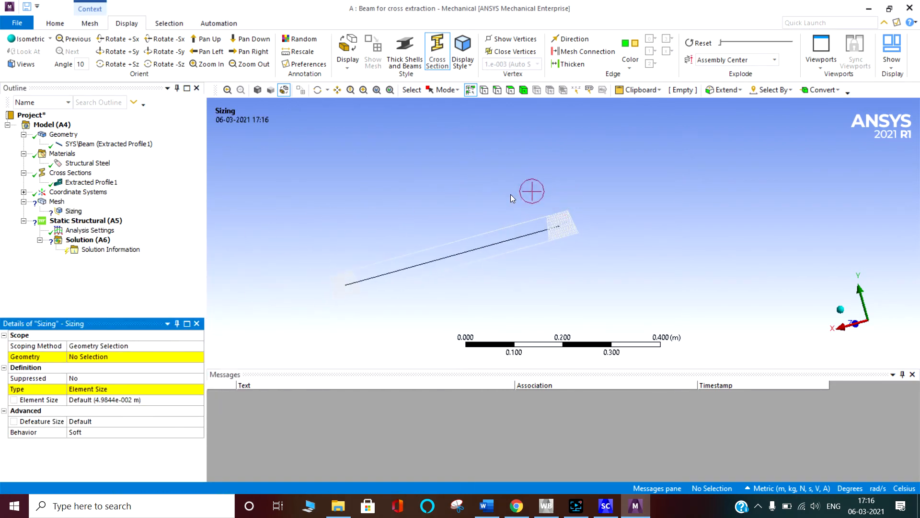
click(481, 247)
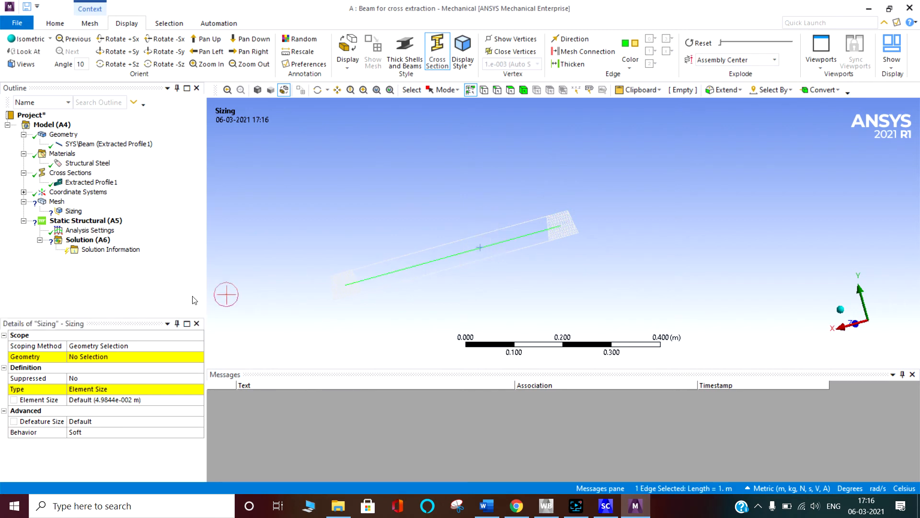
click(89, 358)
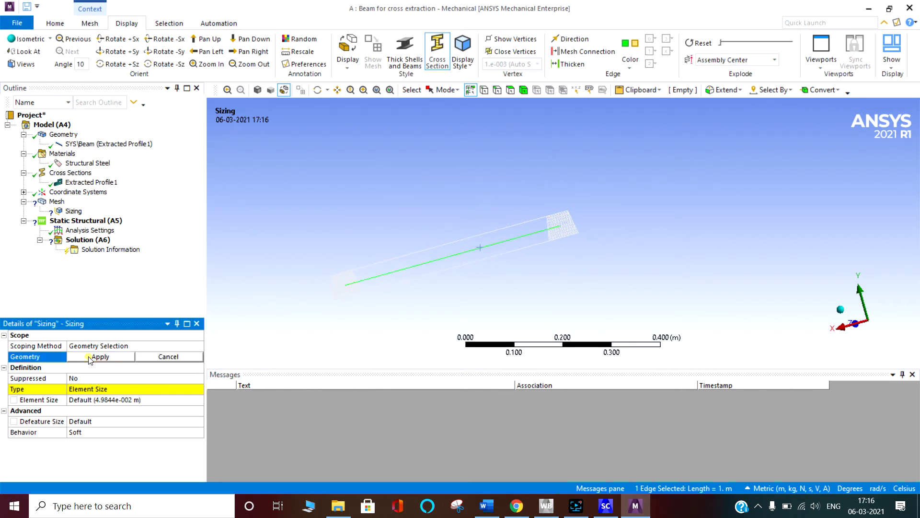
click(91, 358)
click(121, 401)
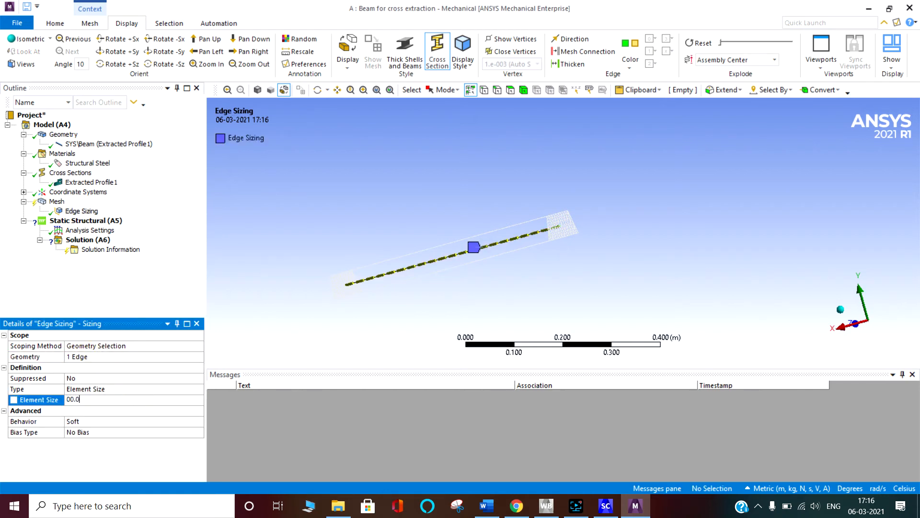
click(280, 340)
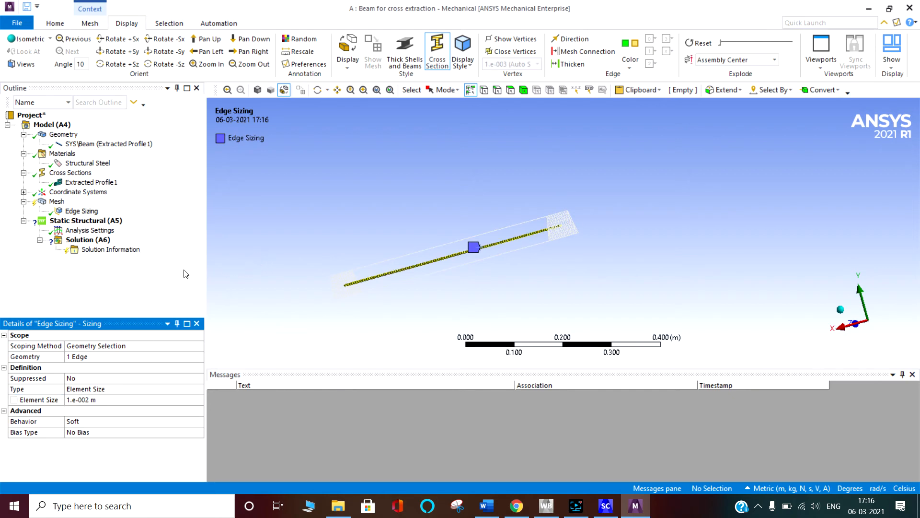
Step: Generate the beam mesh and expand its statistics to review the node and element counts
right_click(65, 205)
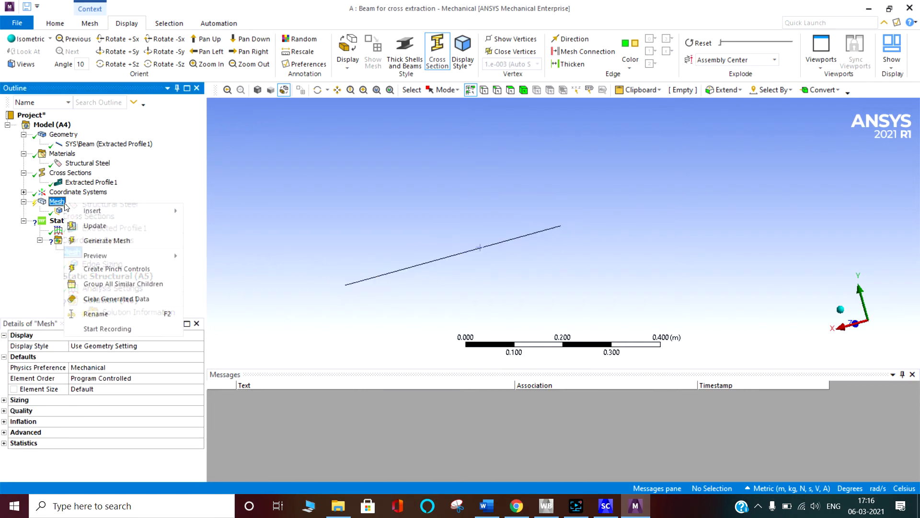
click(106, 240)
click(253, 281)
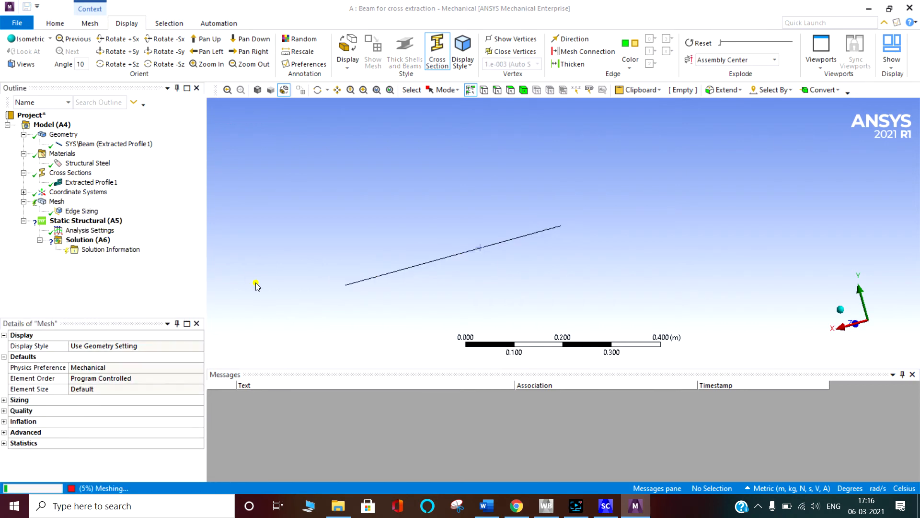
click(4, 443)
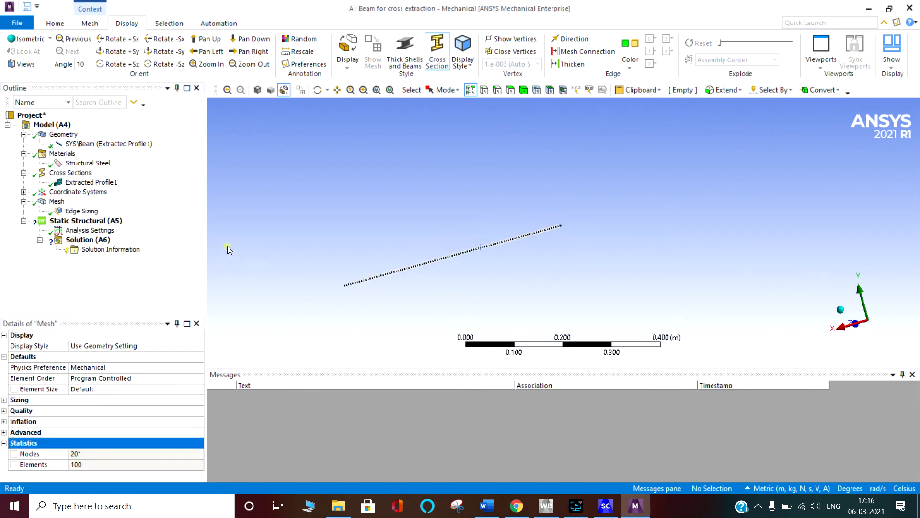
Step: Add a fixed support to the static structural analysis, scoped to the beam's end vertex at Z = 1 m
right_click(107, 221)
mouse_move(172, 230)
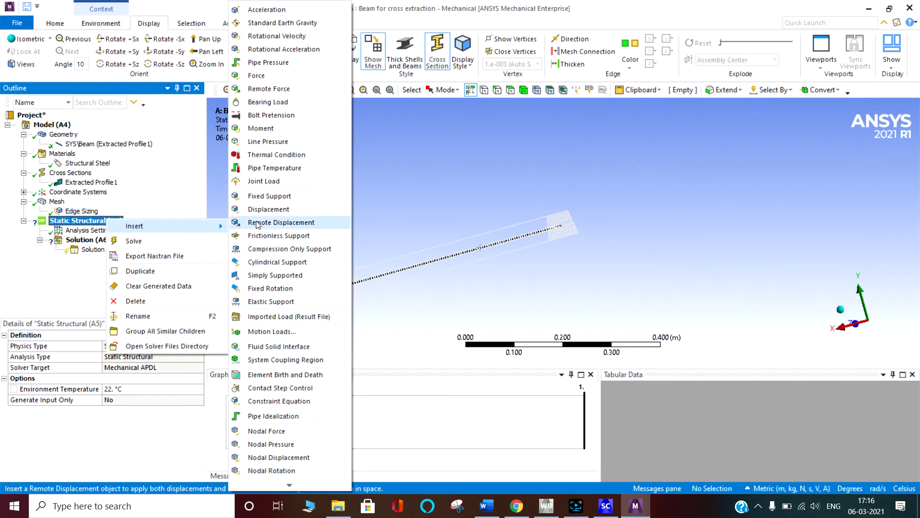
click(272, 197)
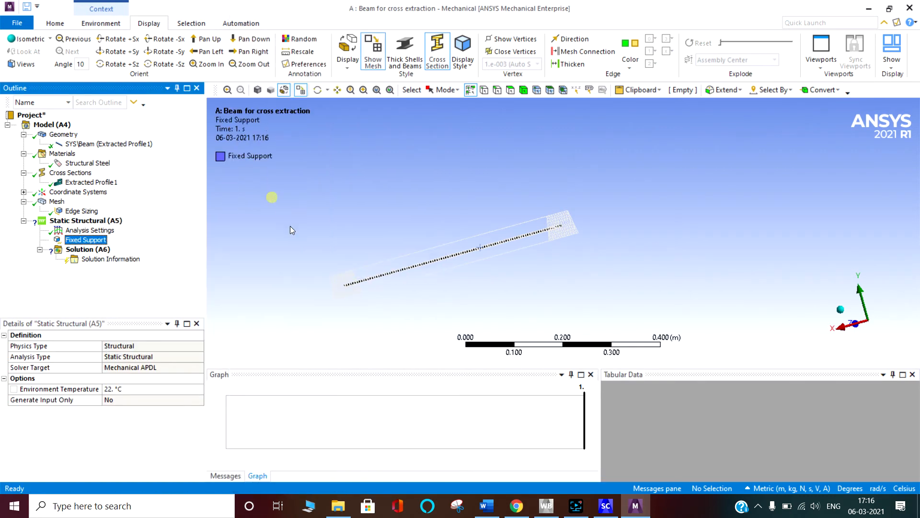
click(483, 91)
click(345, 286)
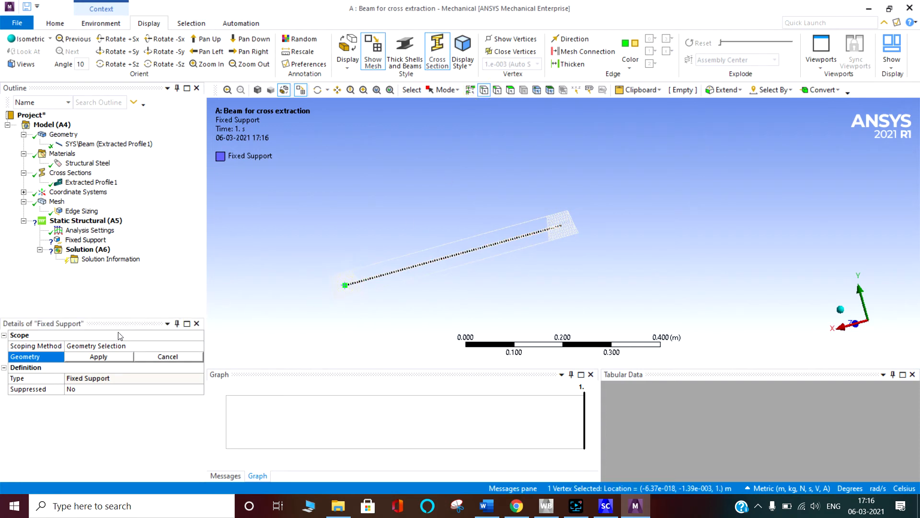
click(99, 357)
Step: Insert a force load in the static structural analysis and scope it to the beam's whole edge
right_click(98, 222)
mouse_move(186, 231)
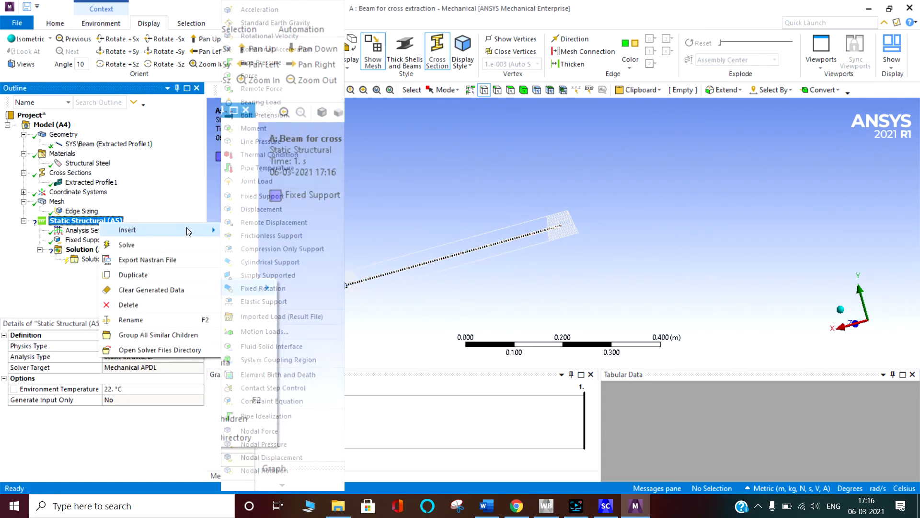
click(276, 76)
middle_drag(424, 149, 547, 233)
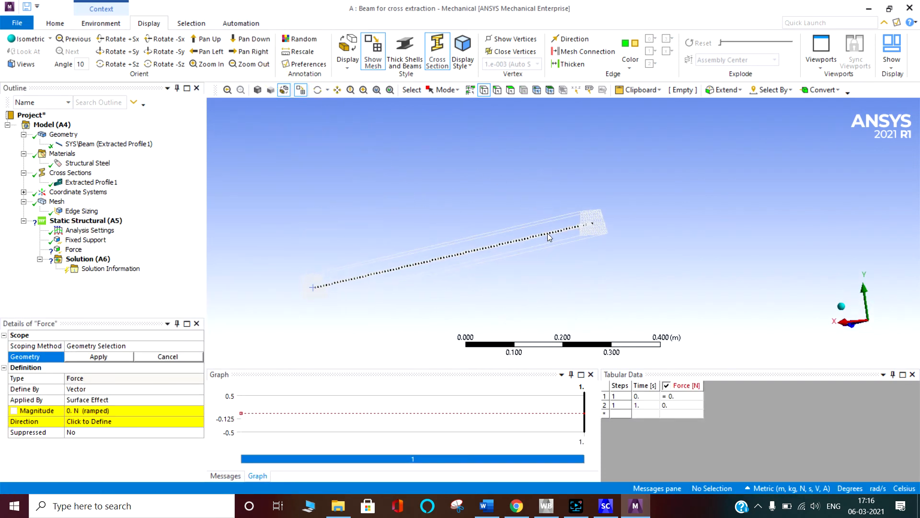
click(497, 90)
click(539, 235)
click(109, 359)
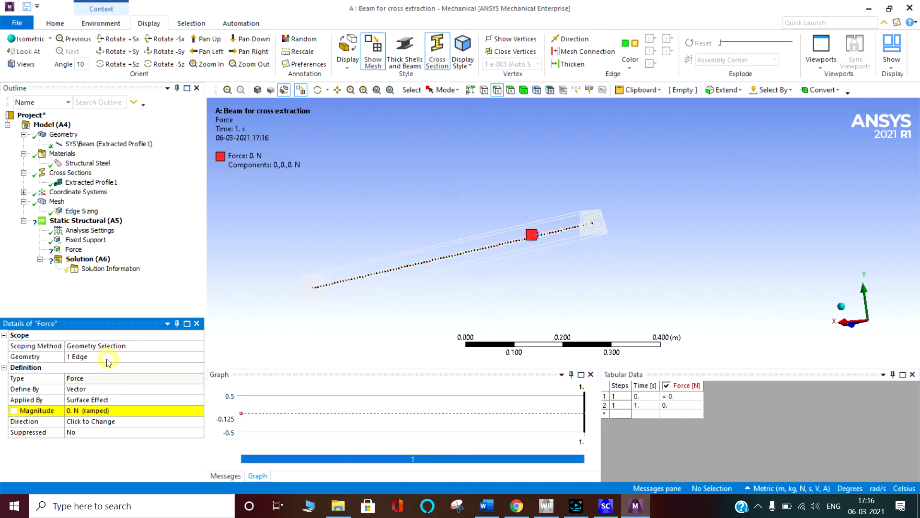
Step: Define the force by components and set its Y component to -6000 N
click(140, 398)
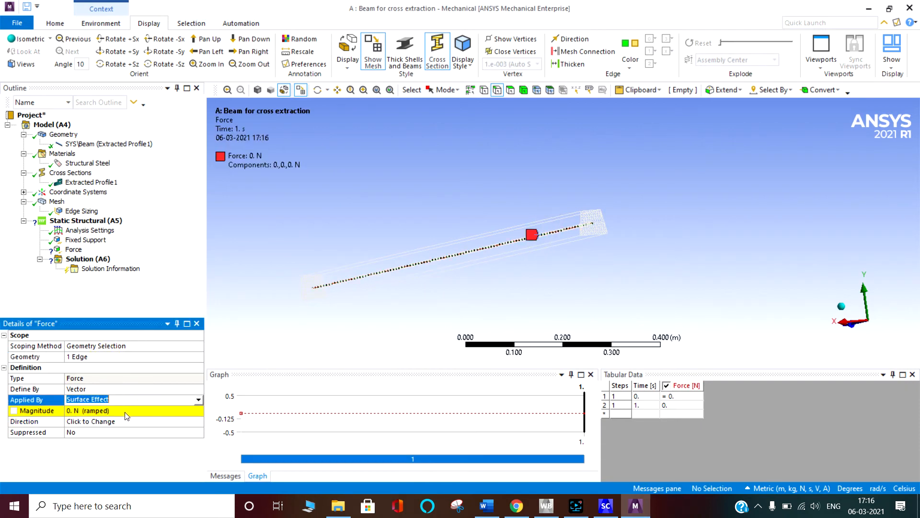
click(167, 391)
click(171, 388)
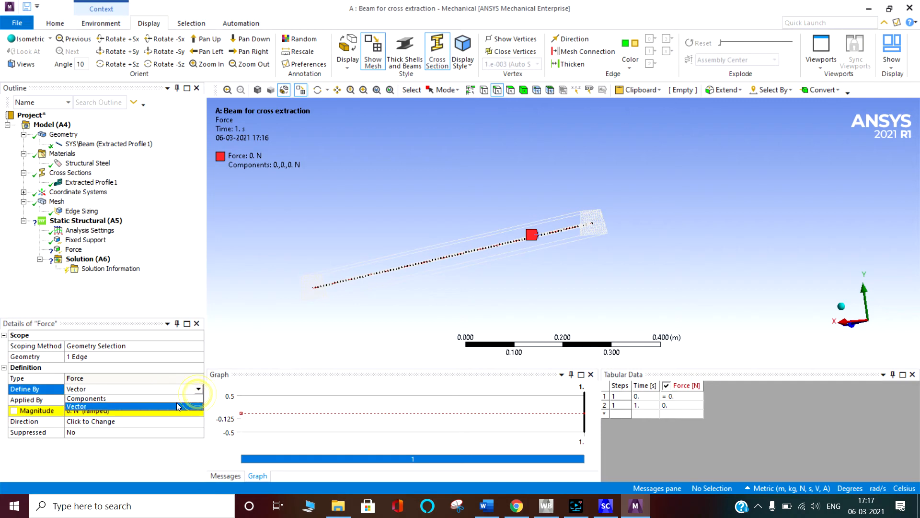
click(96, 398)
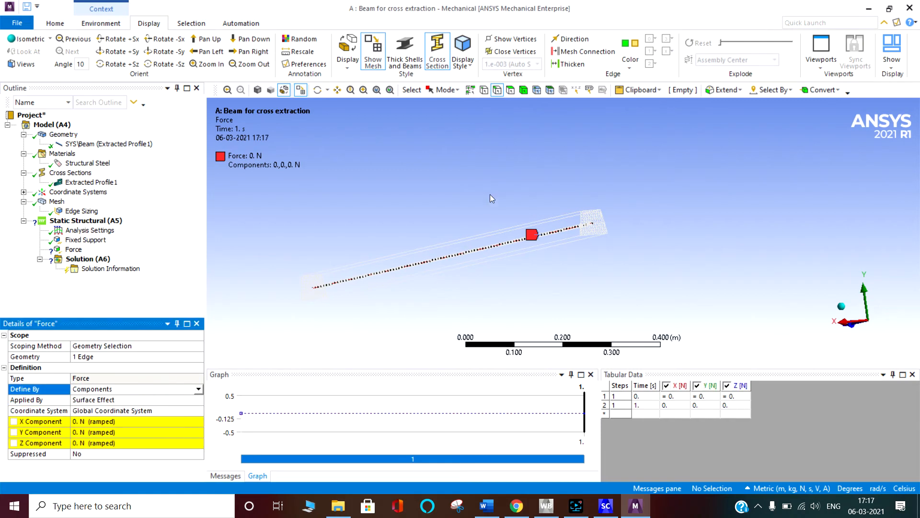
middle_drag(490, 194, 522, 195)
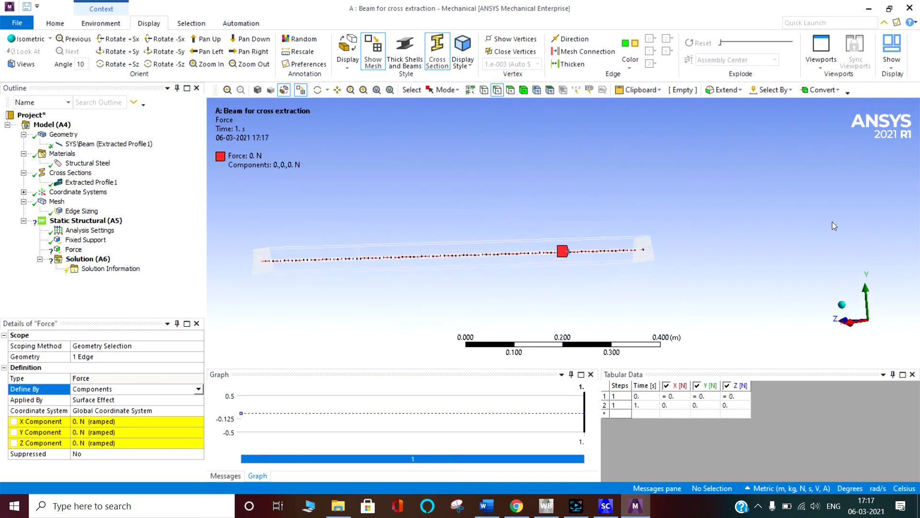
drag(610, 216, 692, 282)
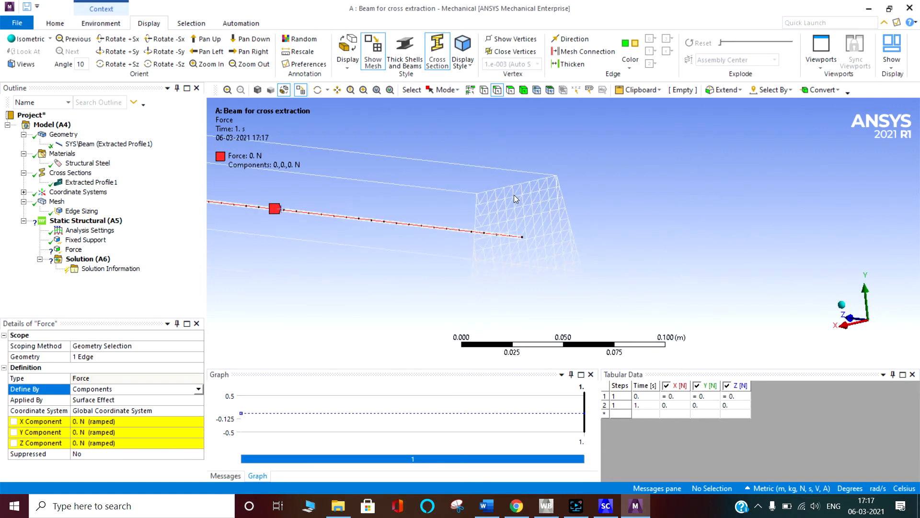
click(89, 432)
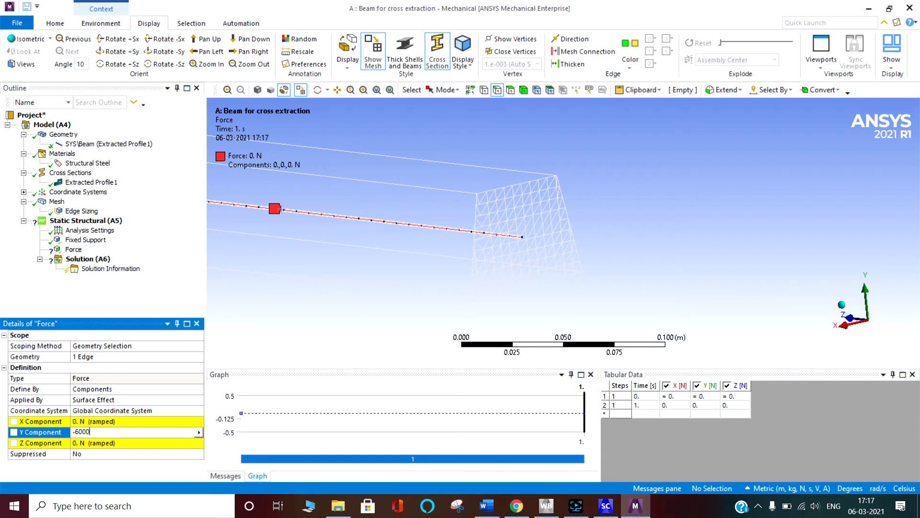
key(Return)
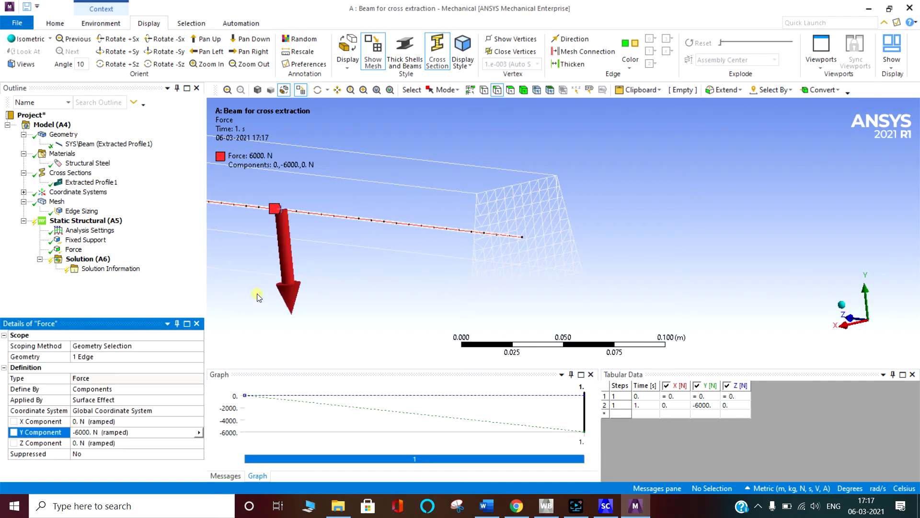
Step: Solve the static structural analysis and fit the whole beam in view
click(81, 260)
right_click(81, 263)
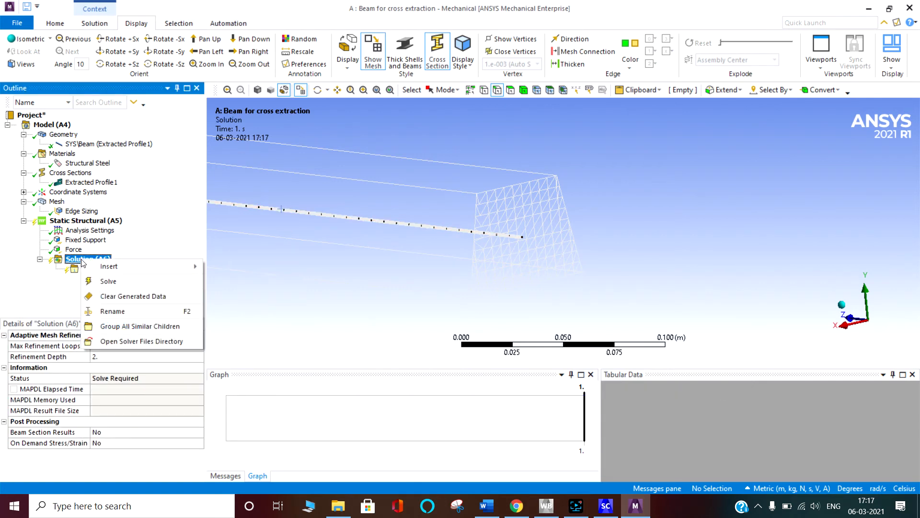
click(119, 279)
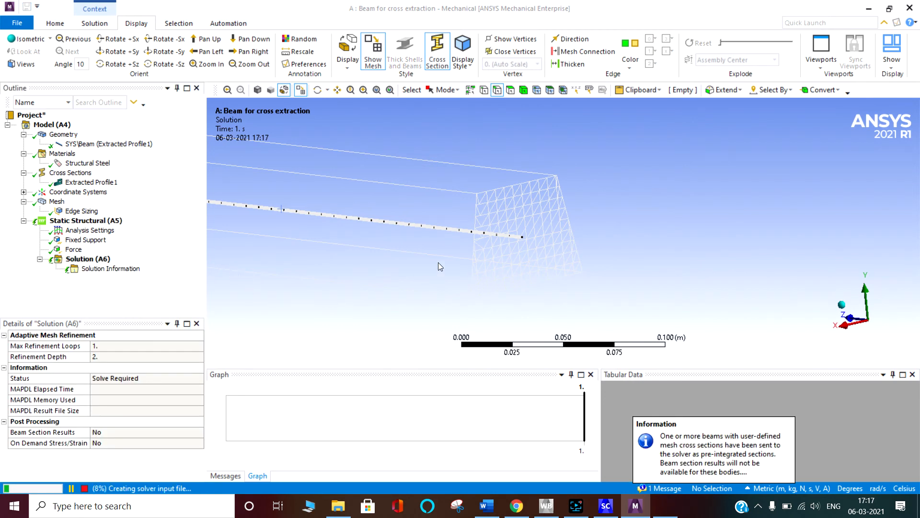
key(F7)
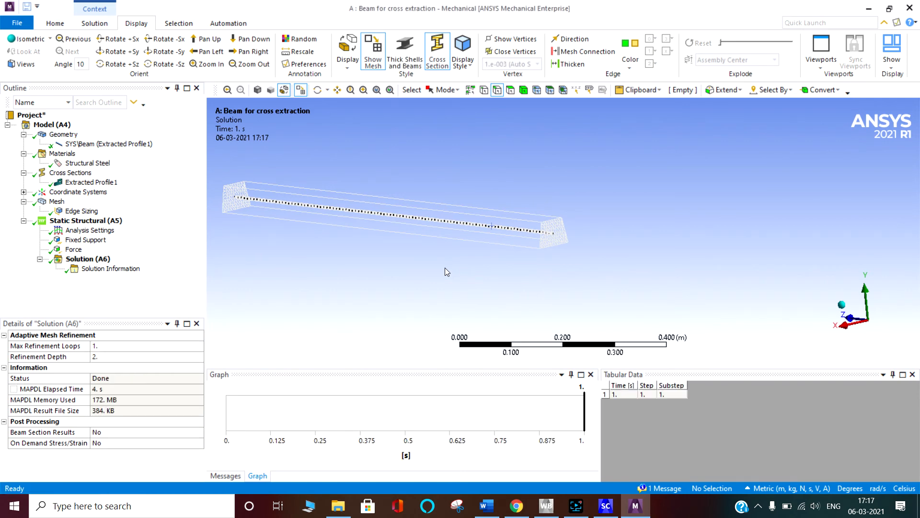
Step: Insert a directional deformation result under the solution and orient it along the Y Axis
right_click(105, 259)
mouse_move(225, 264)
mouse_move(306, 266)
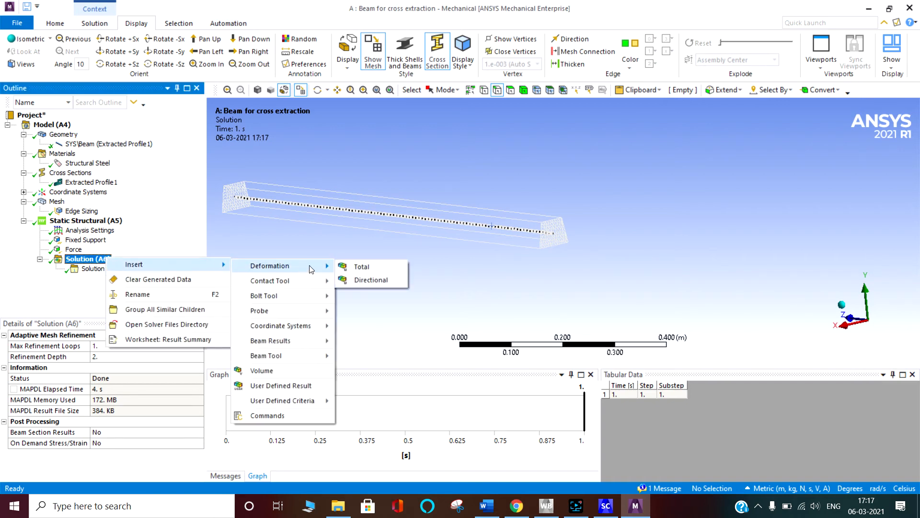
click(370, 281)
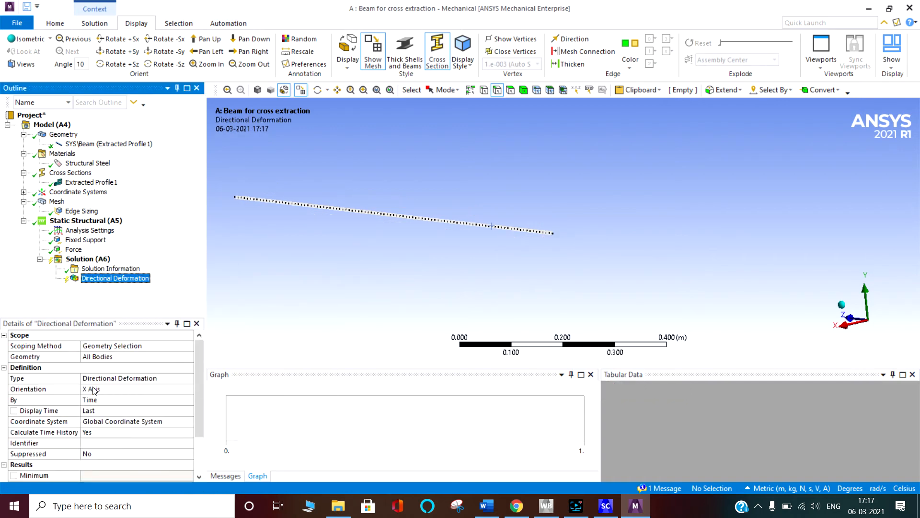
click(180, 390)
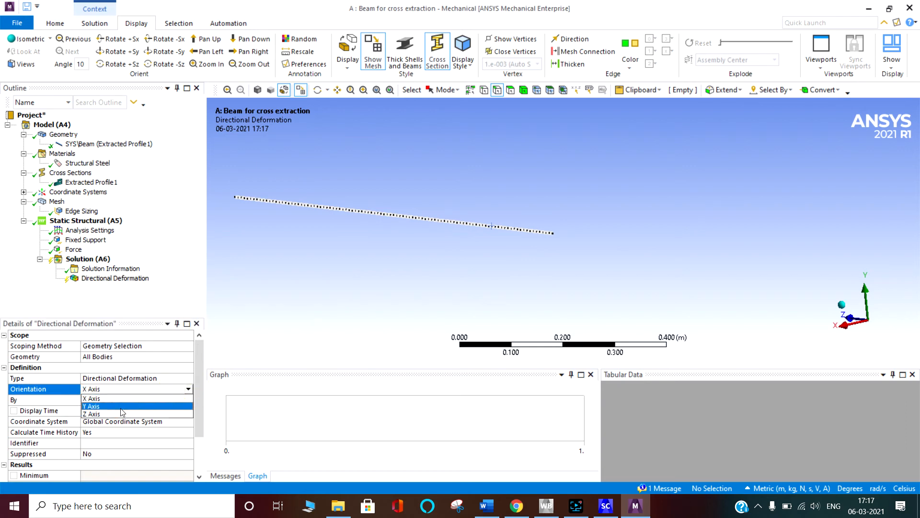
click(120, 403)
middle_drag(232, 263, 361, 250)
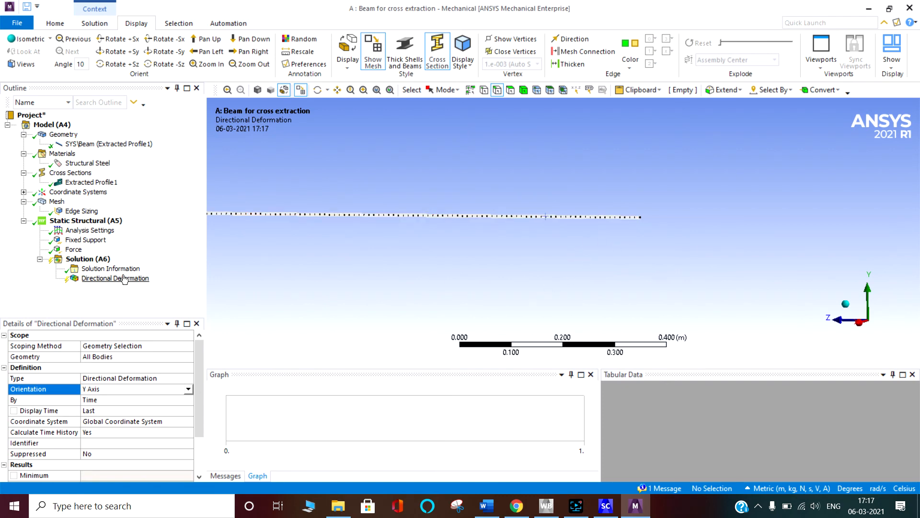
Step: Insert a second directional deformation result under the solution and choose its orientation axis
right_click(103, 261)
mouse_move(217, 272)
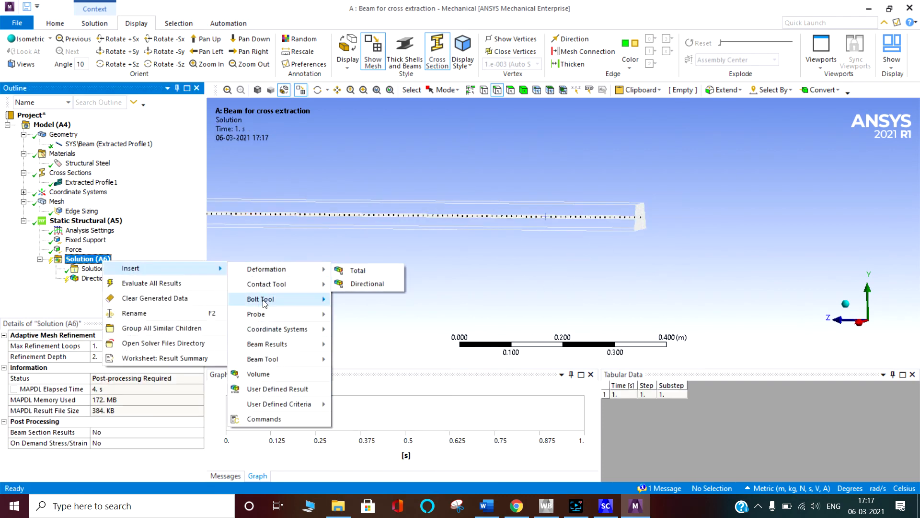
mouse_move(298, 269)
click(366, 283)
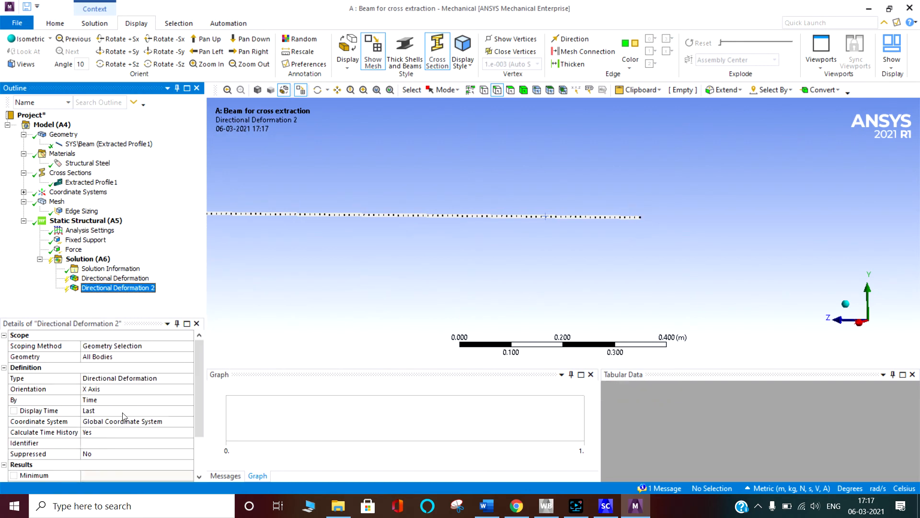
click(173, 388)
click(188, 389)
click(106, 408)
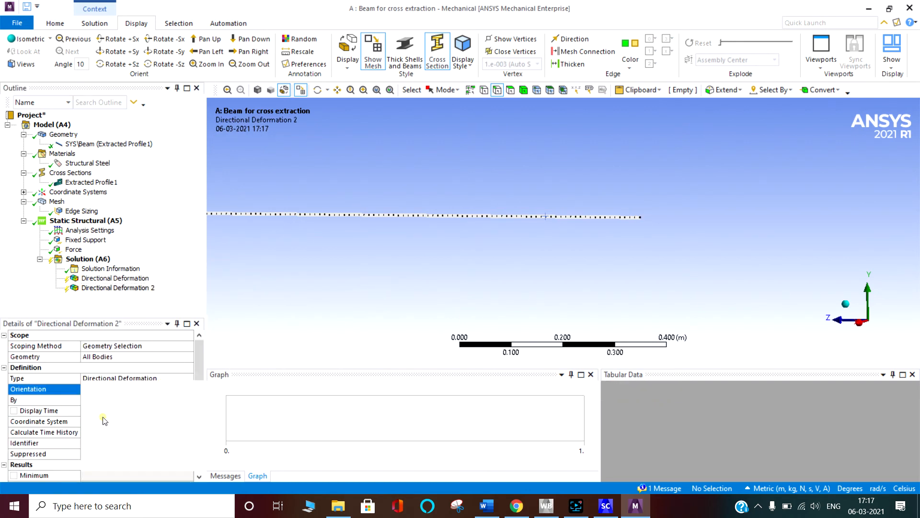
Step: Insert a force reaction probe under the solution with Fixed Support as its boundary condition
right_click(94, 259)
mouse_move(143, 263)
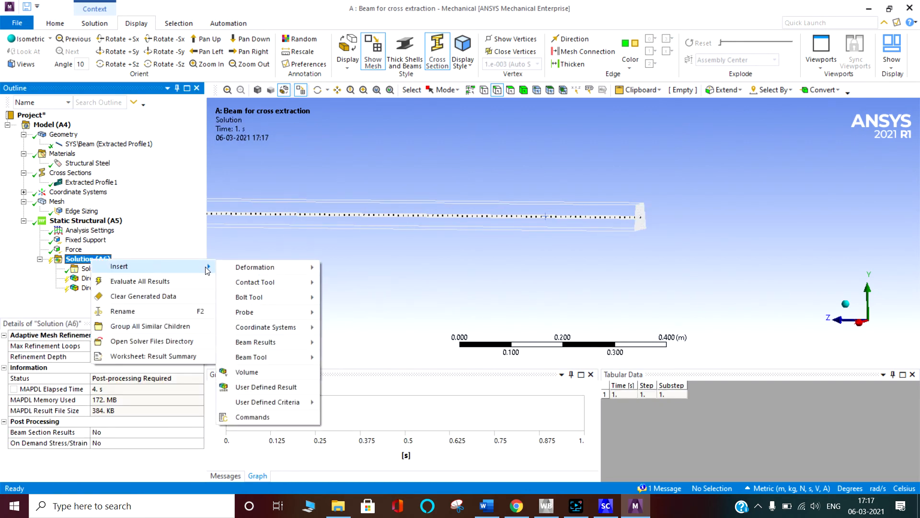
mouse_move(285, 315)
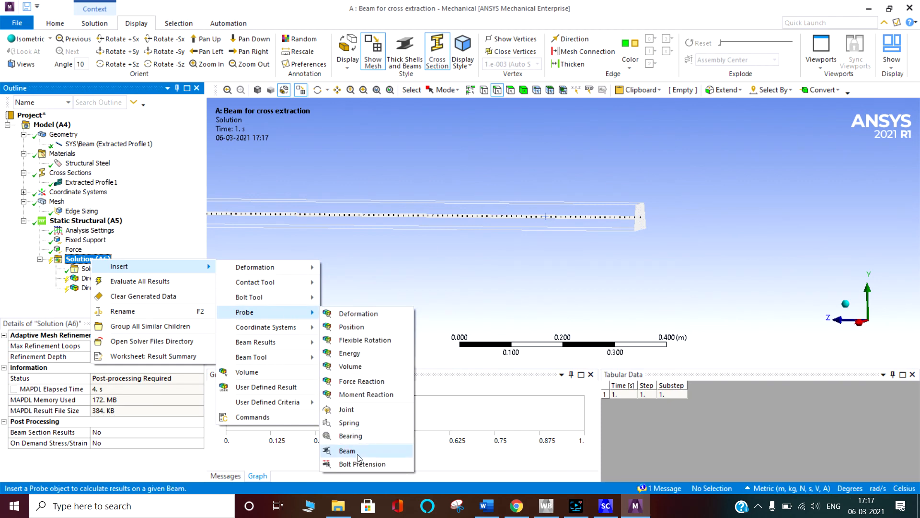
click(355, 382)
click(141, 377)
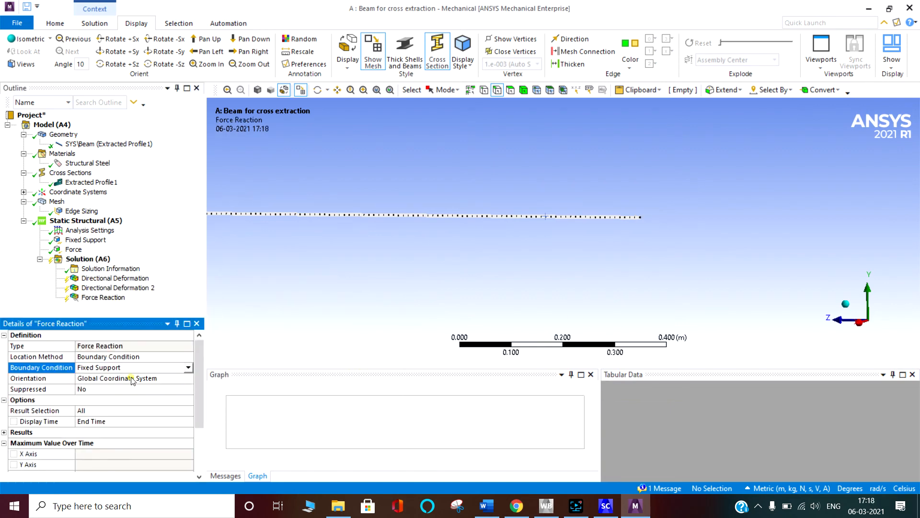
Step: Insert a moment reaction probe under the solution with Fixed Support as its boundary condition, and evaluate all results
click(102, 260)
right_click(102, 262)
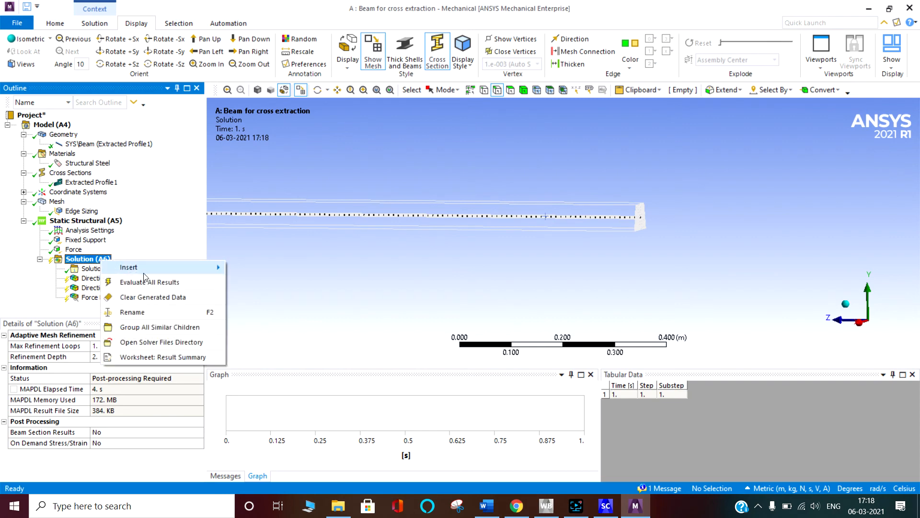
mouse_move(218, 267)
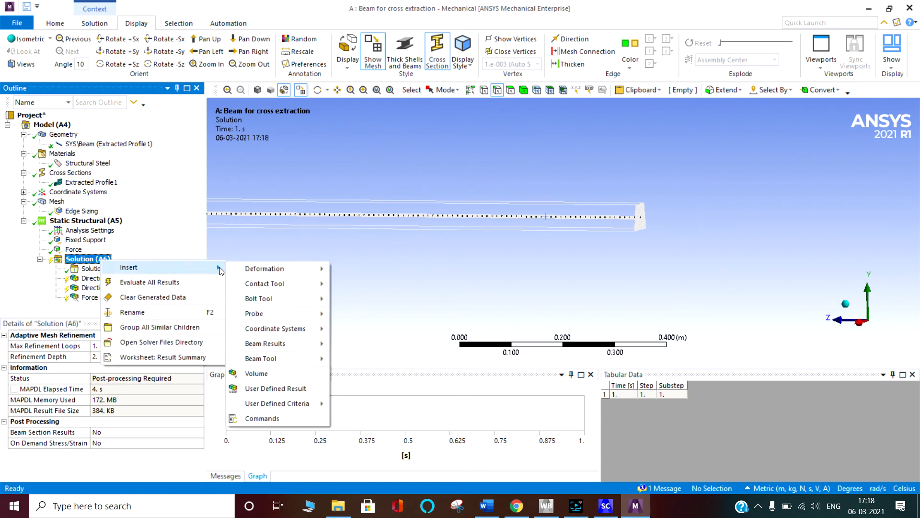
mouse_move(294, 359)
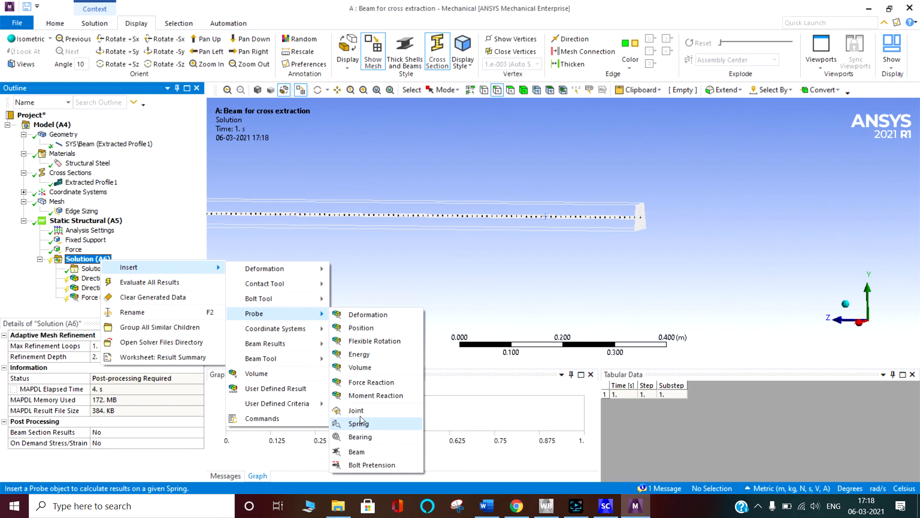
click(373, 398)
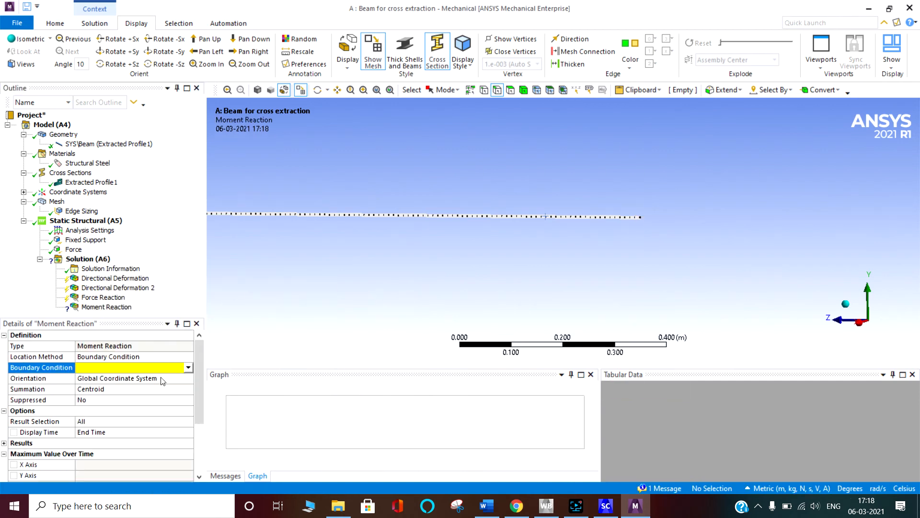
click(188, 367)
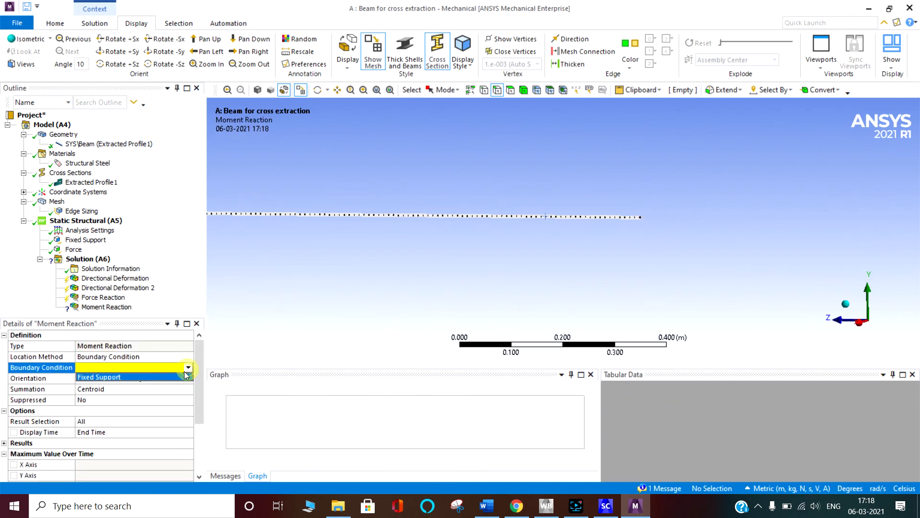
click(146, 379)
right_click(98, 259)
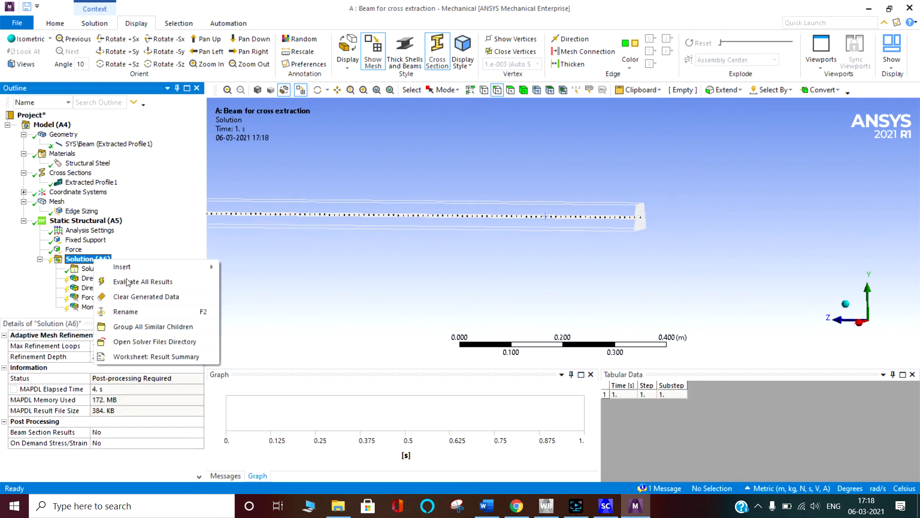
click(144, 282)
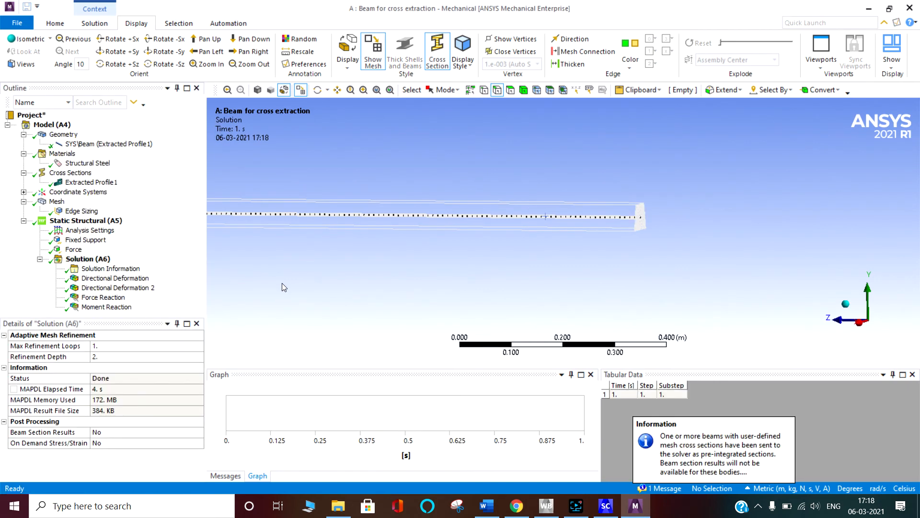
Step: Display the Y Axis directional deformation result and examine the contour along the beam in a side view along X
click(111, 278)
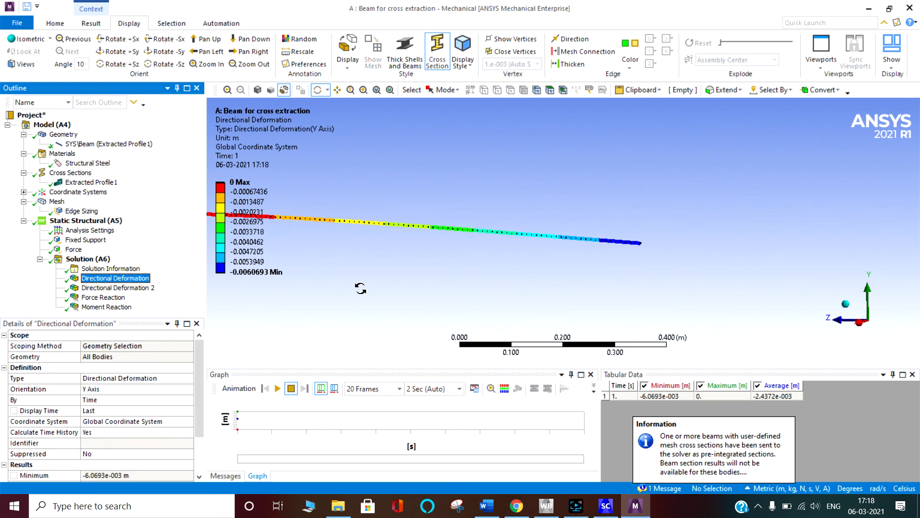
middle_drag(300, 228, 503, 267)
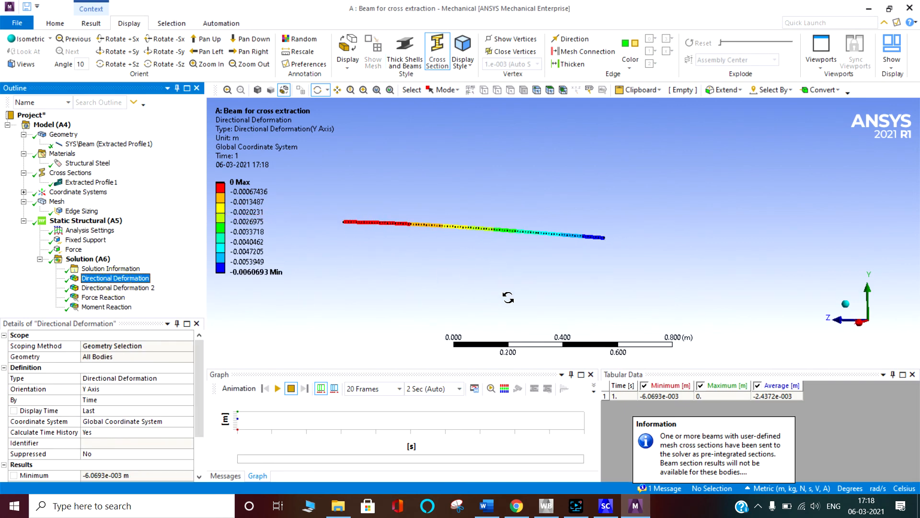
click(862, 325)
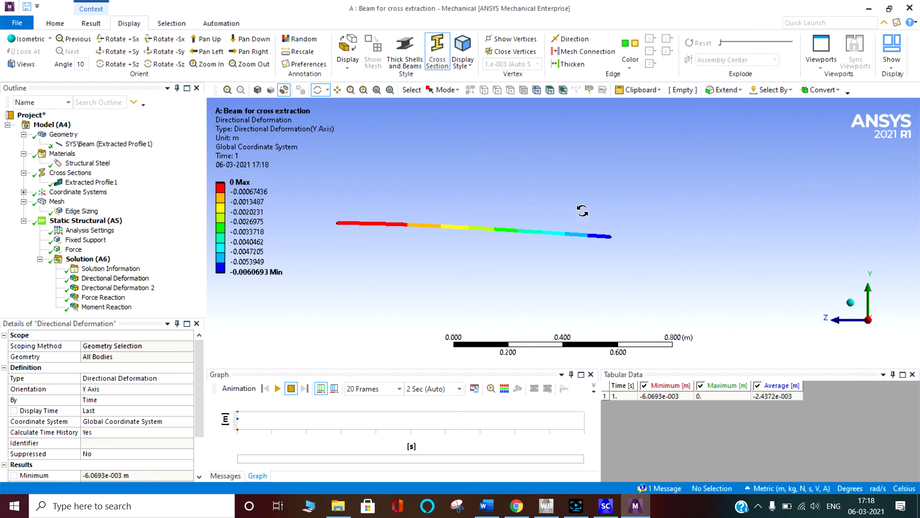
scroll(623, 240, up, 5)
scroll(554, 257, down, 4)
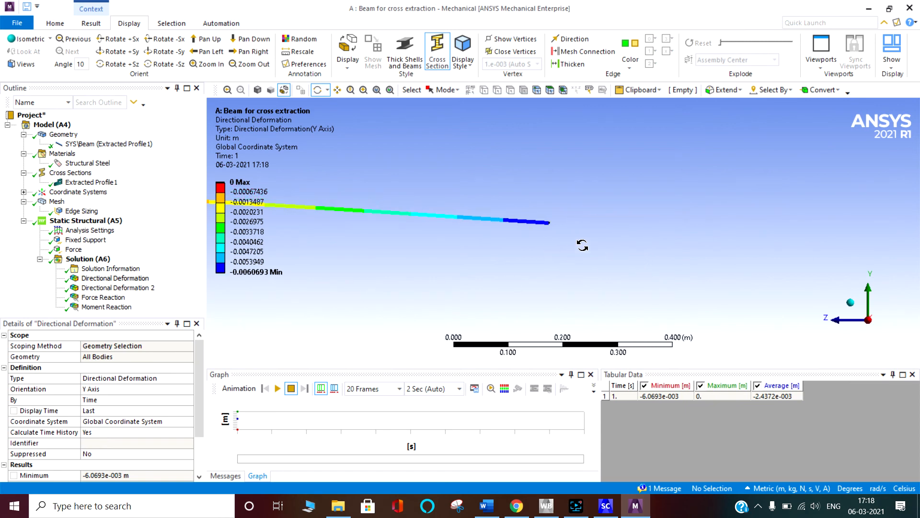
Step: Display the second directional deformation result, along the Z Axis, and examine it over the whole beam
click(115, 287)
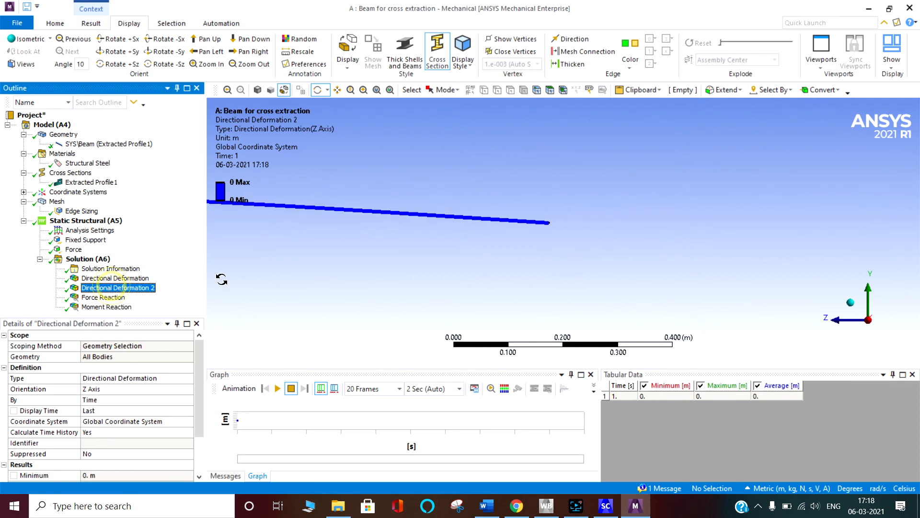
scroll(460, 263, down, 2)
scroll(515, 263, down, 2)
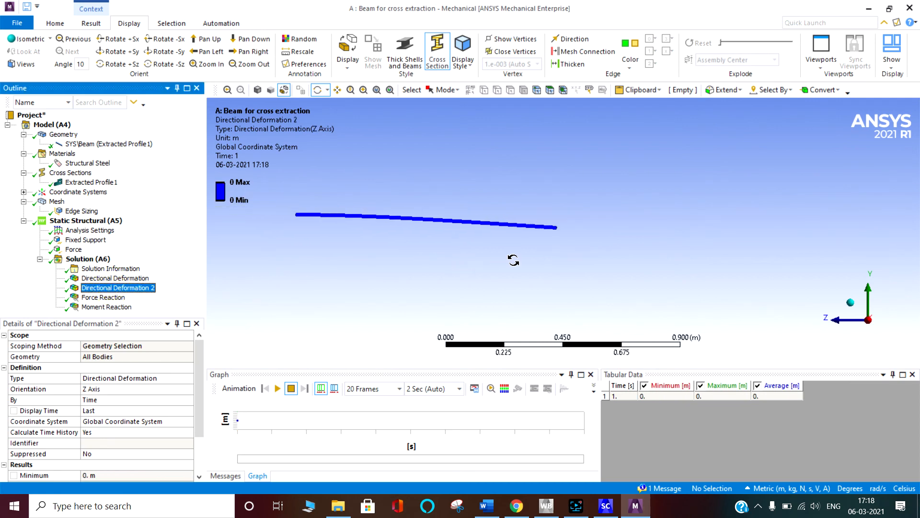
drag(515, 261, 622, 261)
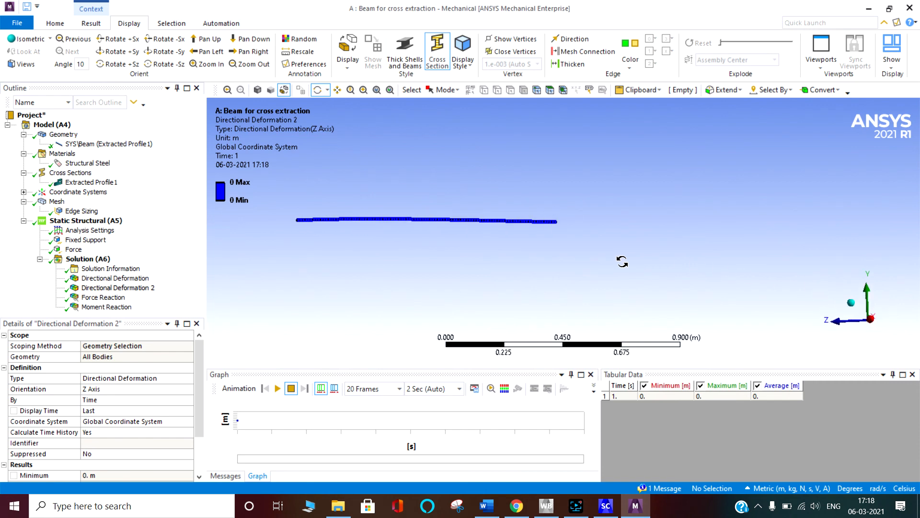
Step: Examine the force reaction and moment reaction results at the fixed support, including their maximum and minimum values over time
click(106, 300)
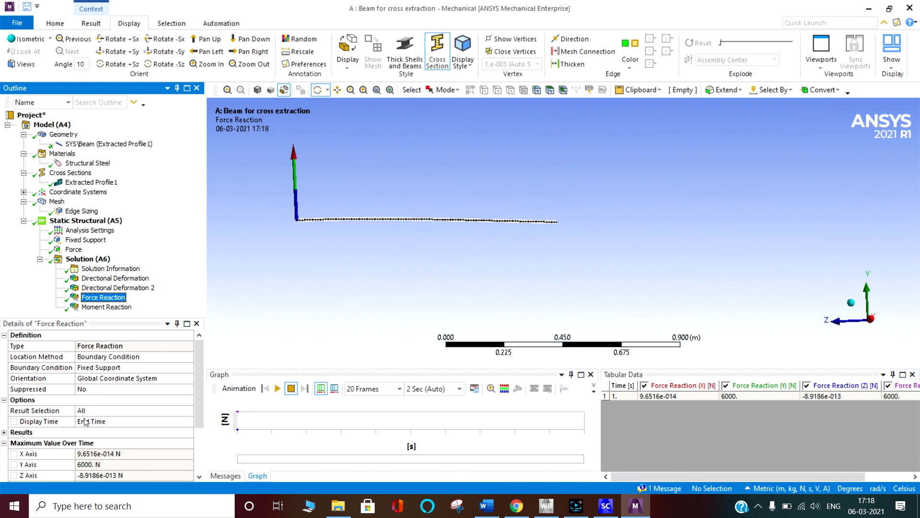
scroll(91, 417, down, 2)
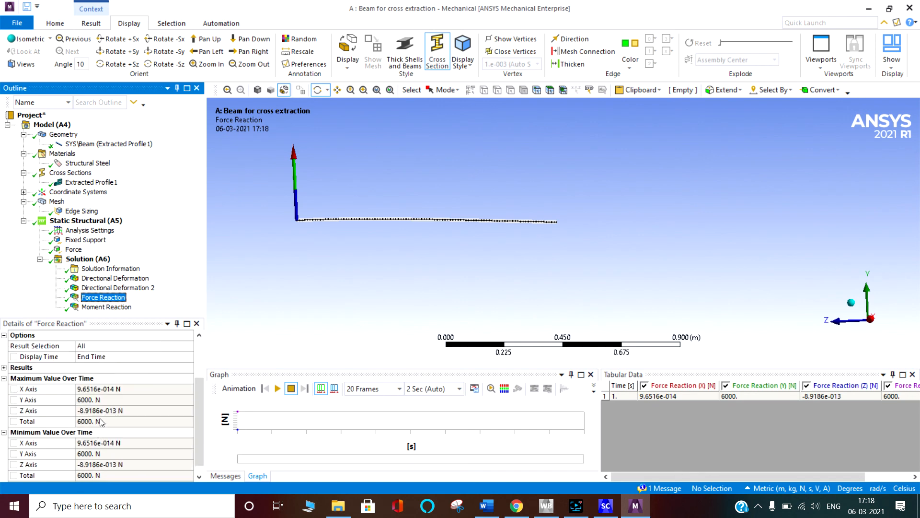
click(107, 307)
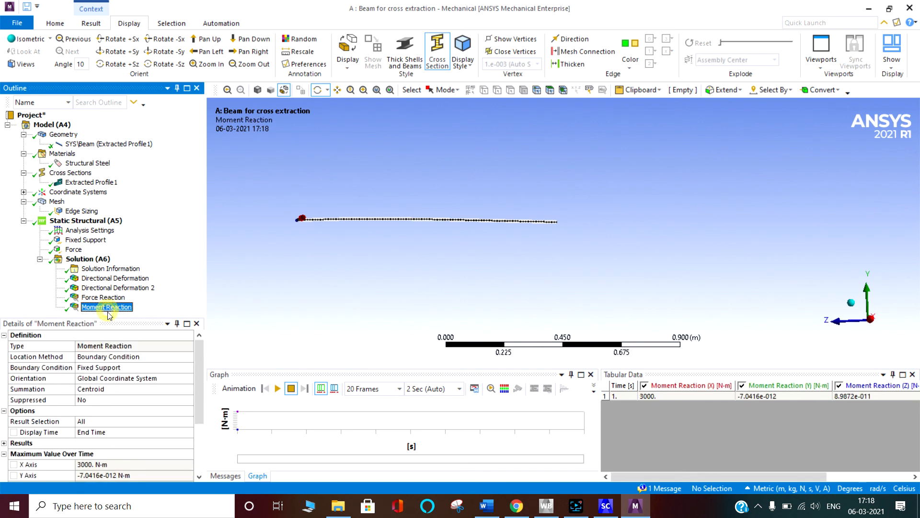
scroll(115, 438, down, 1)
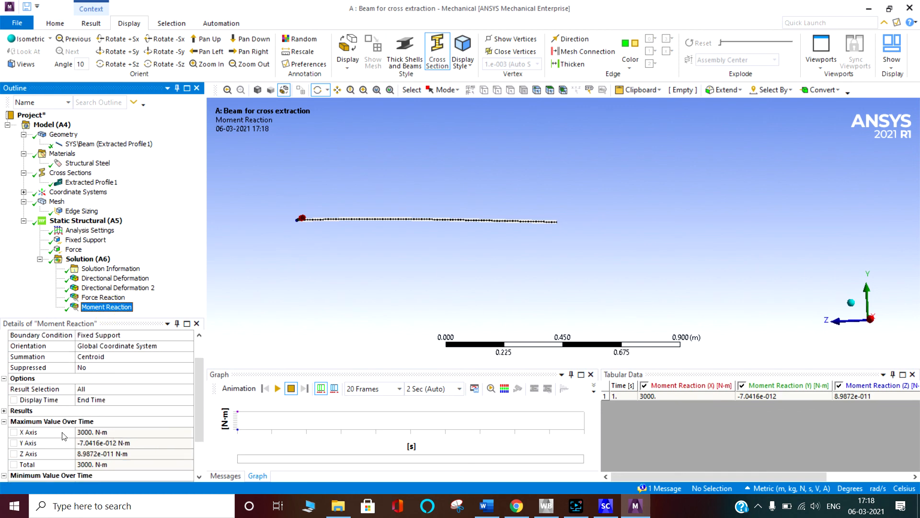
scroll(94, 447, down, 2)
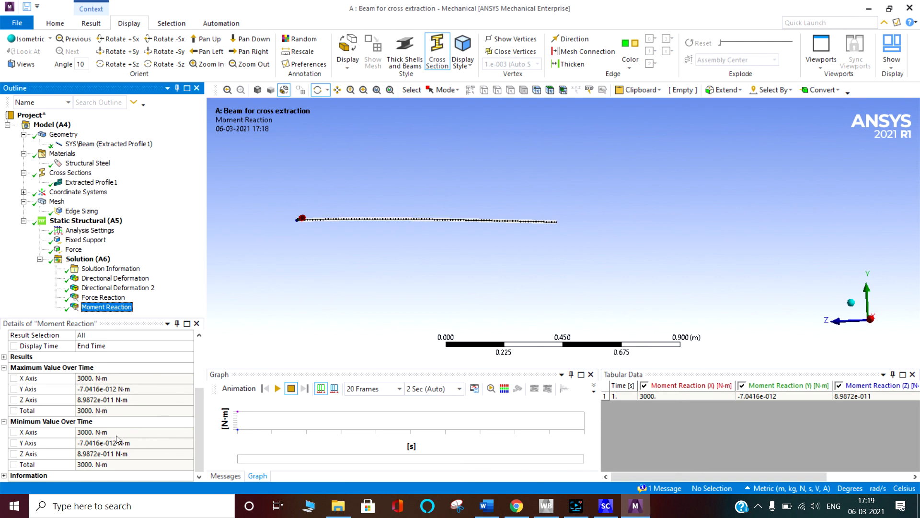
click(273, 308)
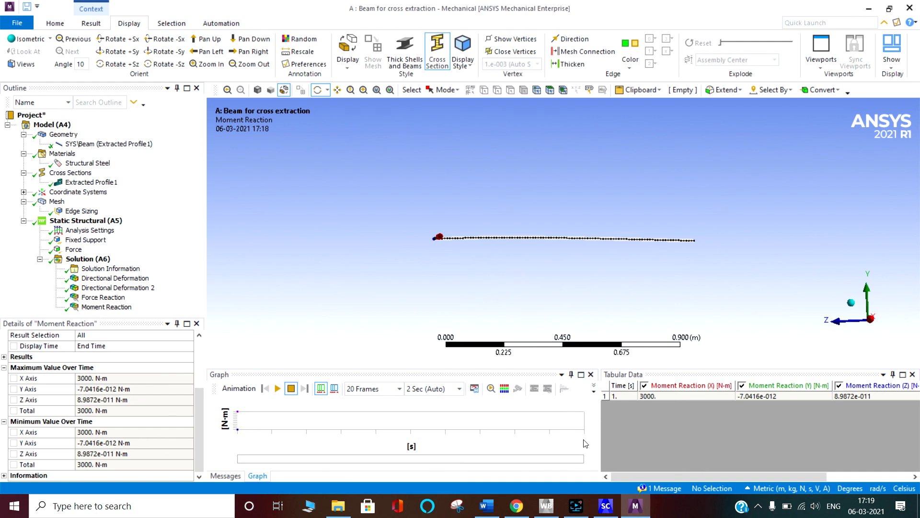
click(606, 506)
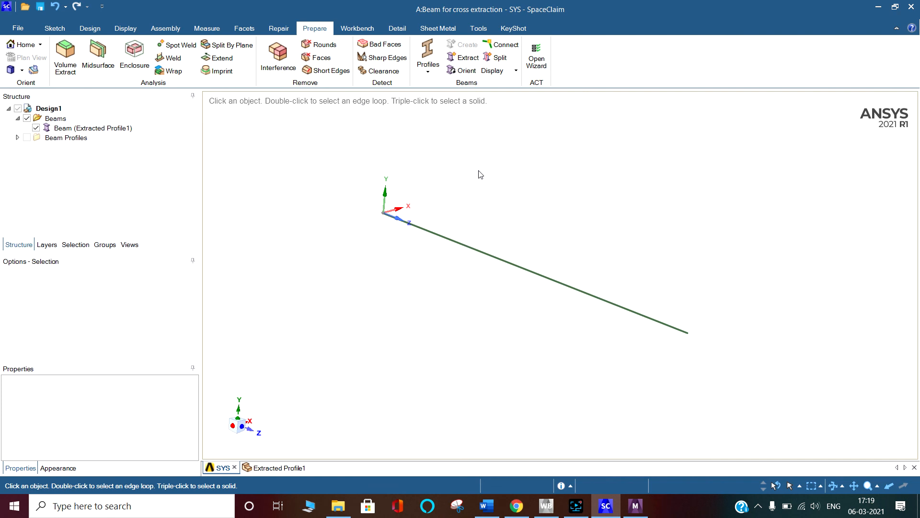
click(576, 505)
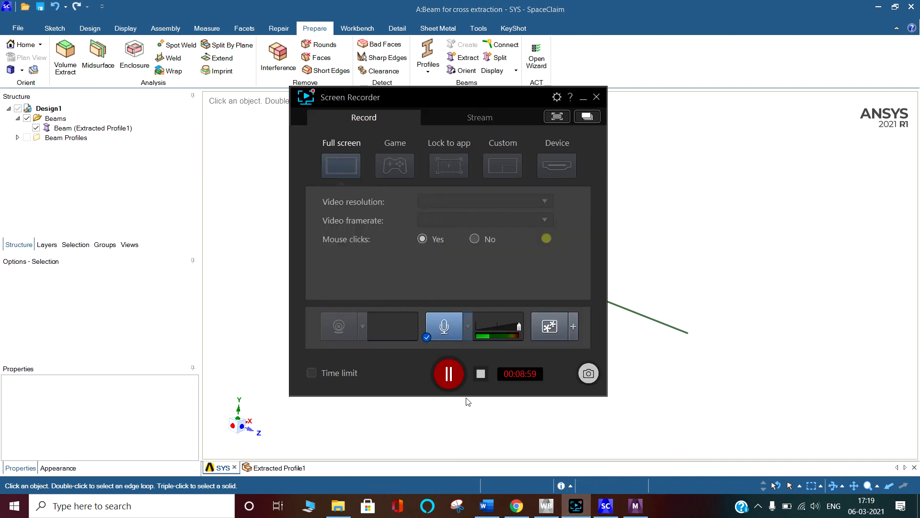